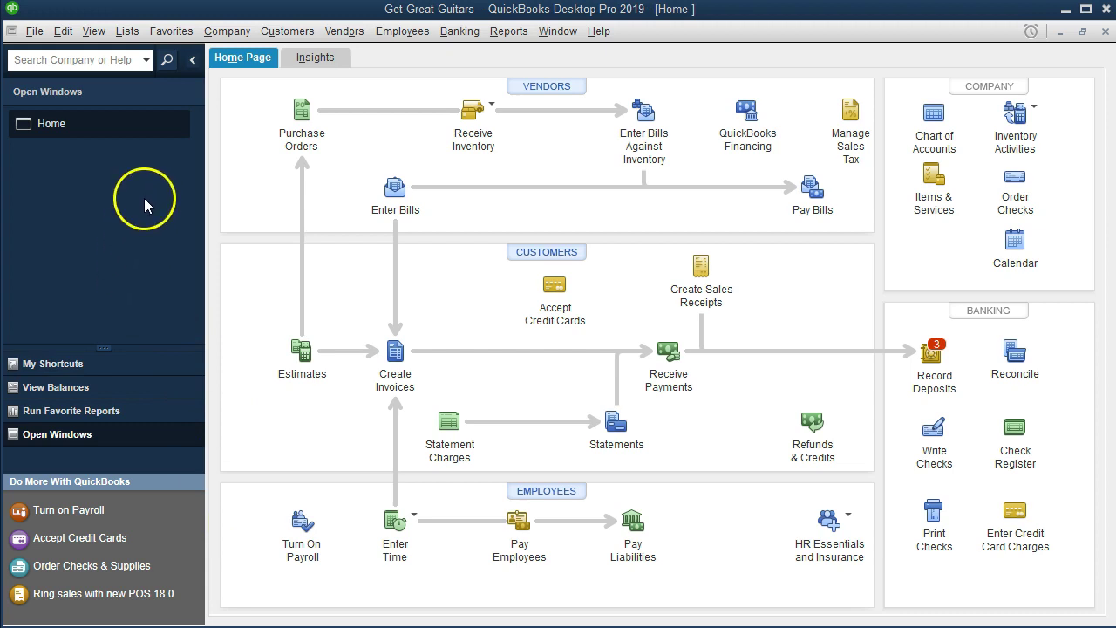
click(95, 35)
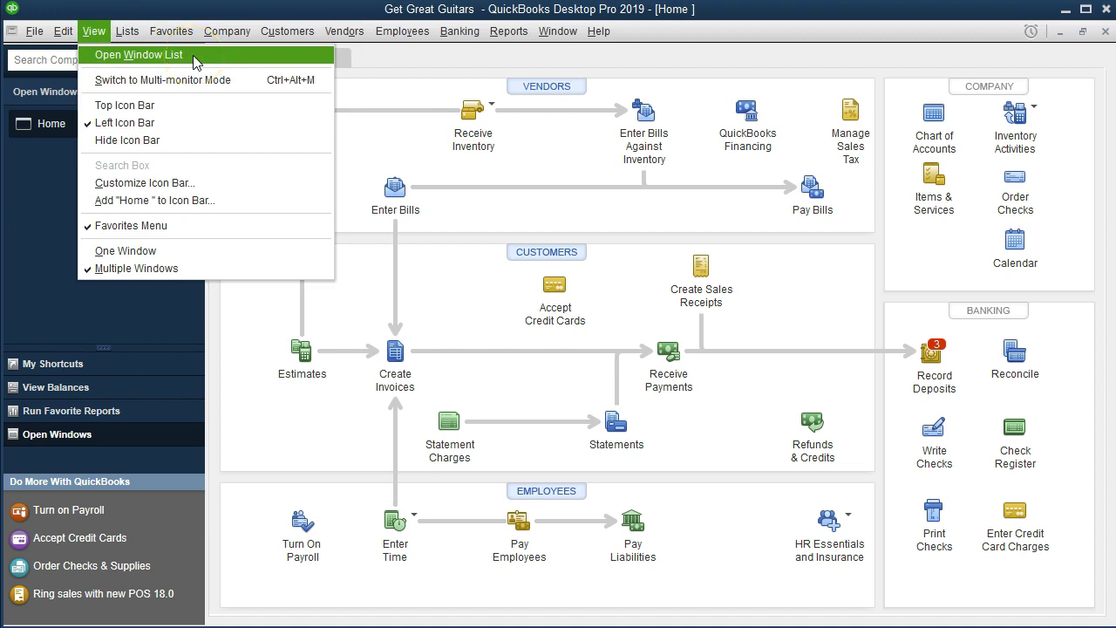
click(35, 246)
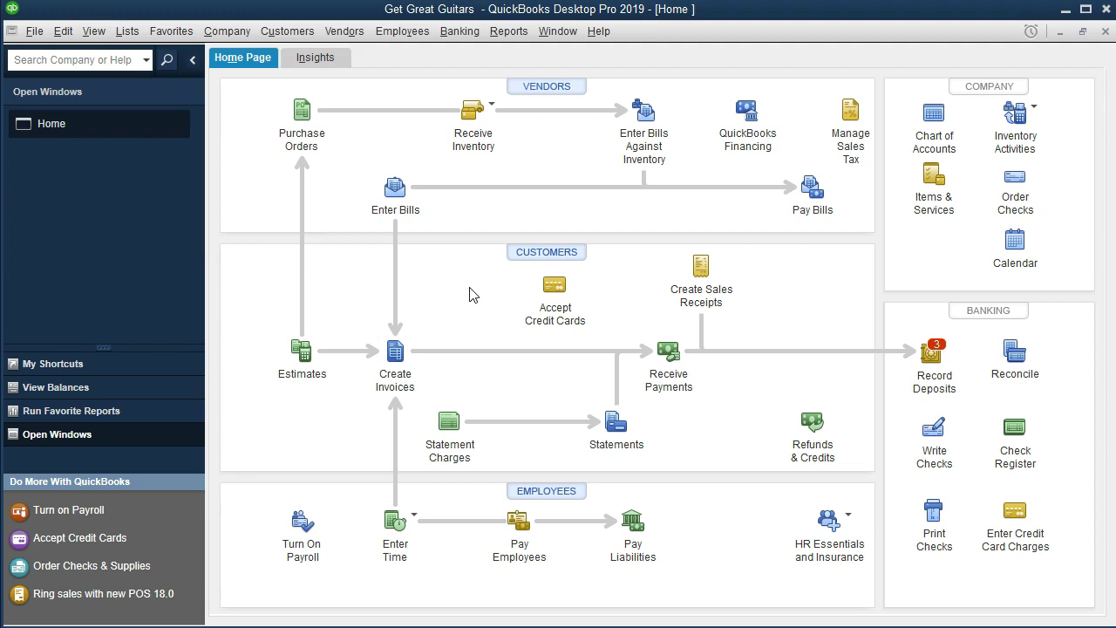
Start a new sales receipt and quick-add String Music as its customer
click(681, 272)
click(702, 270)
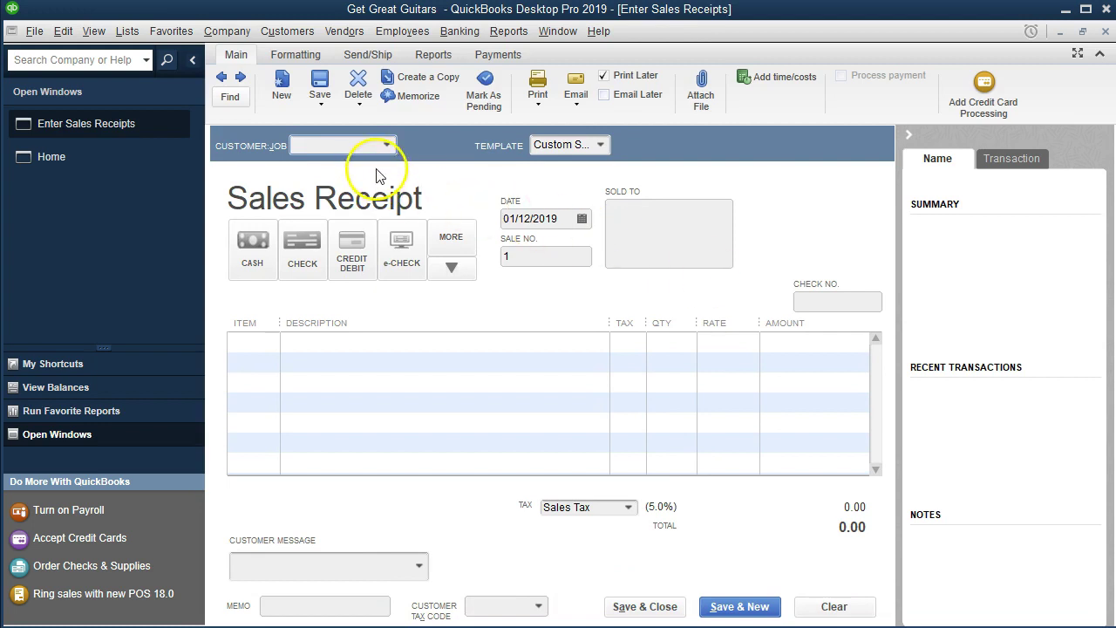
click(387, 144)
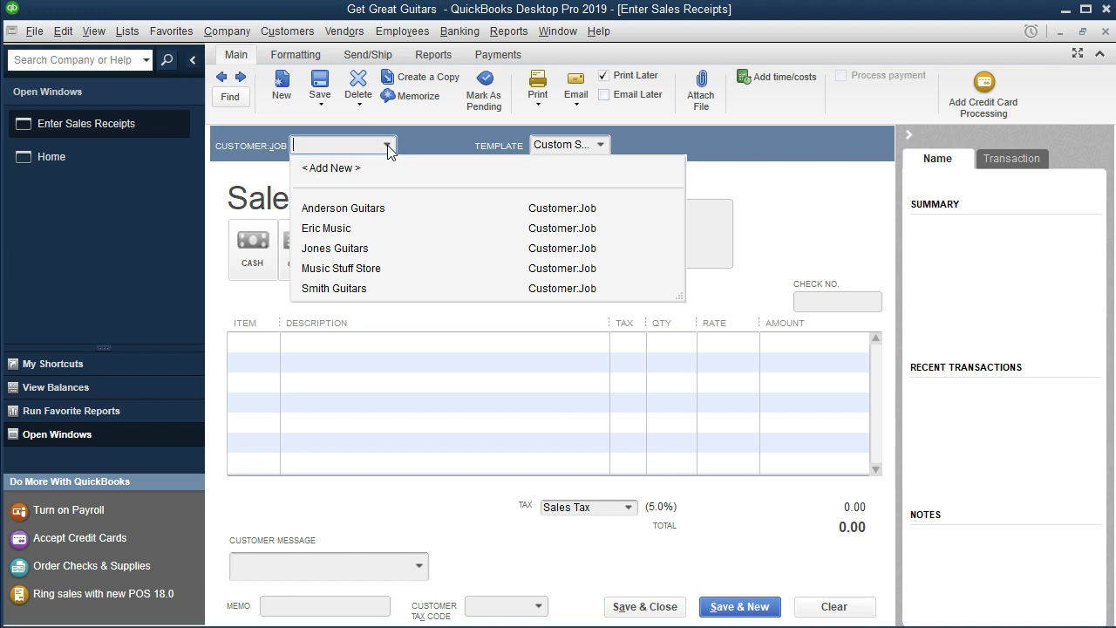
click(347, 145)
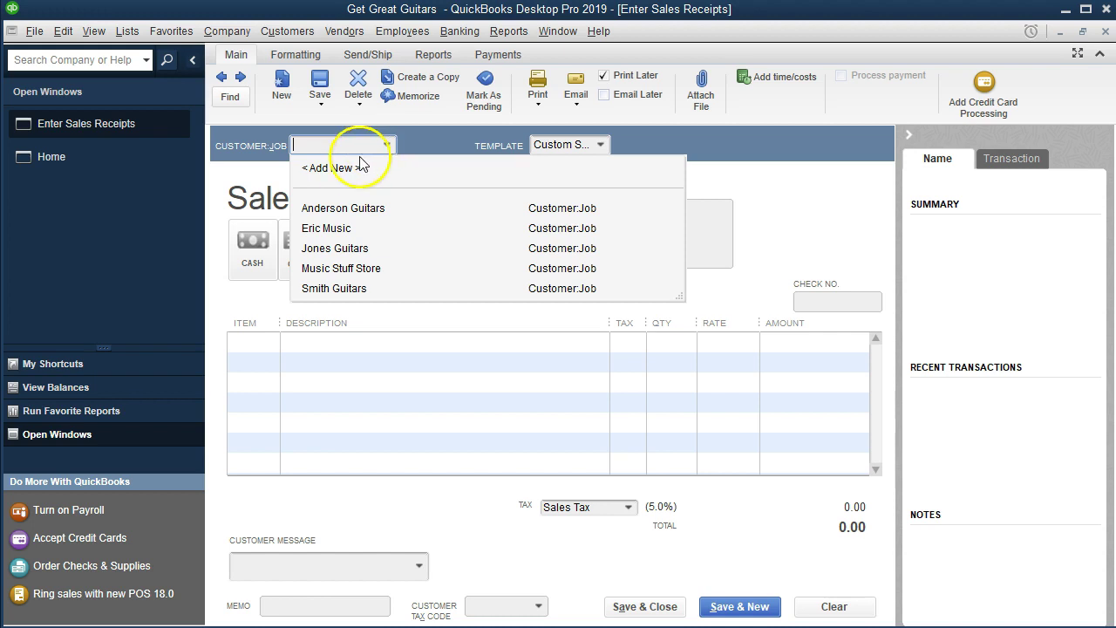
text(String Music)
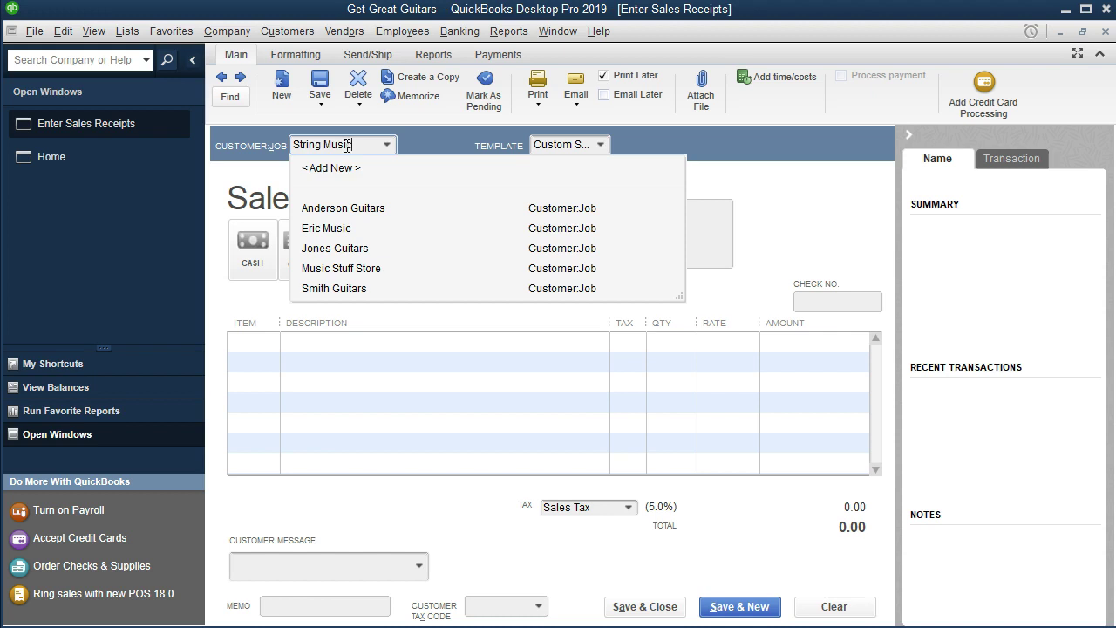
key(Tab)
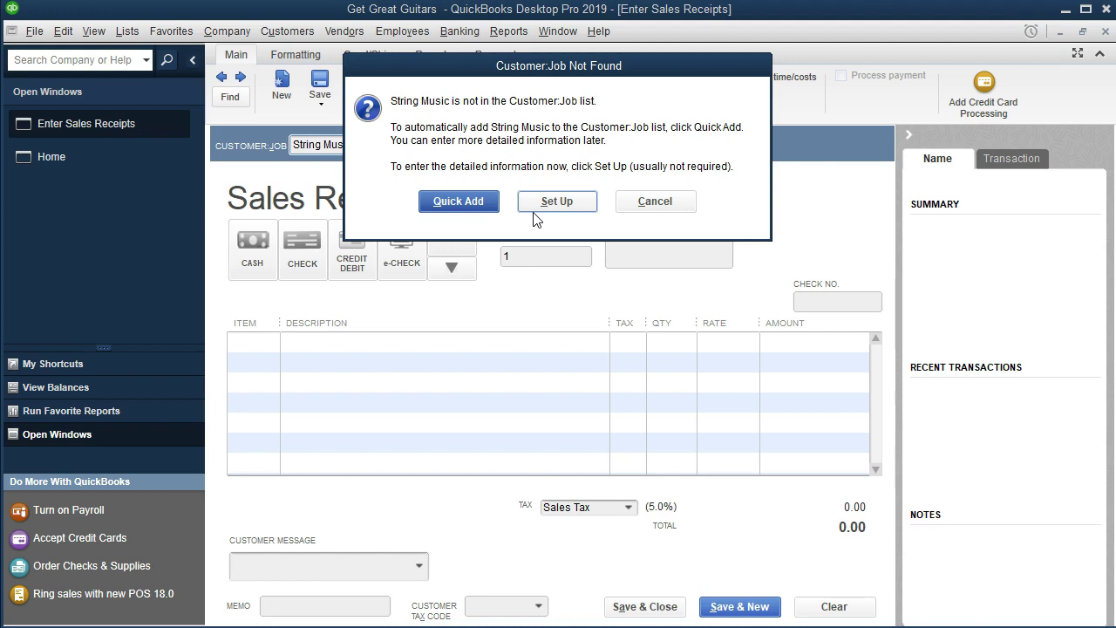
click(457, 210)
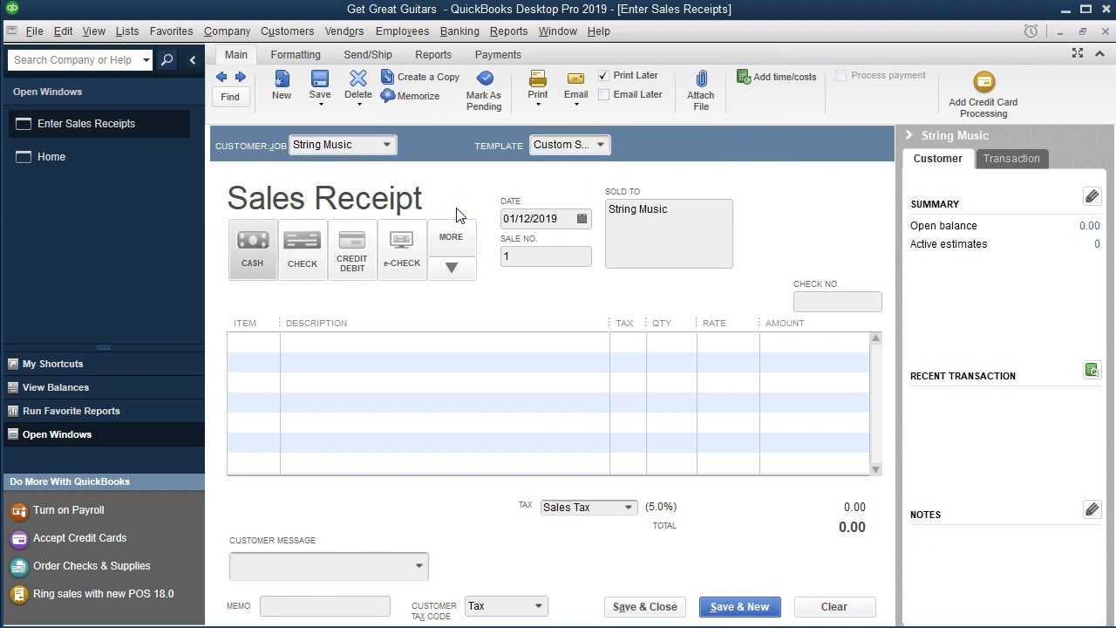
Set the sales receipt's payment method to cash and its date to 01/16/2019
click(254, 251)
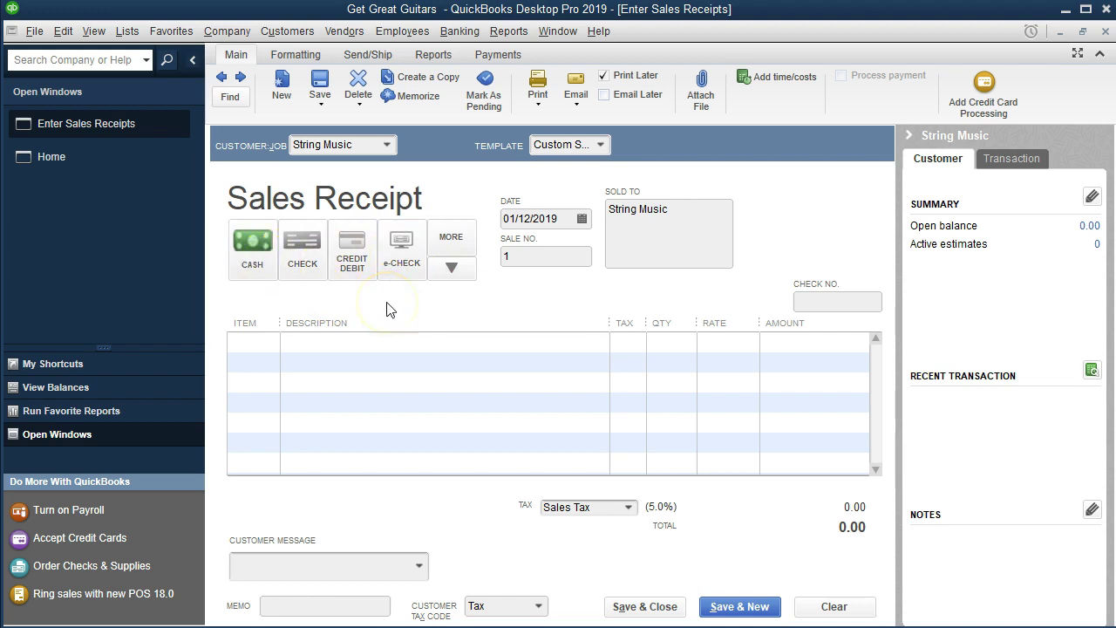
key(Tab)
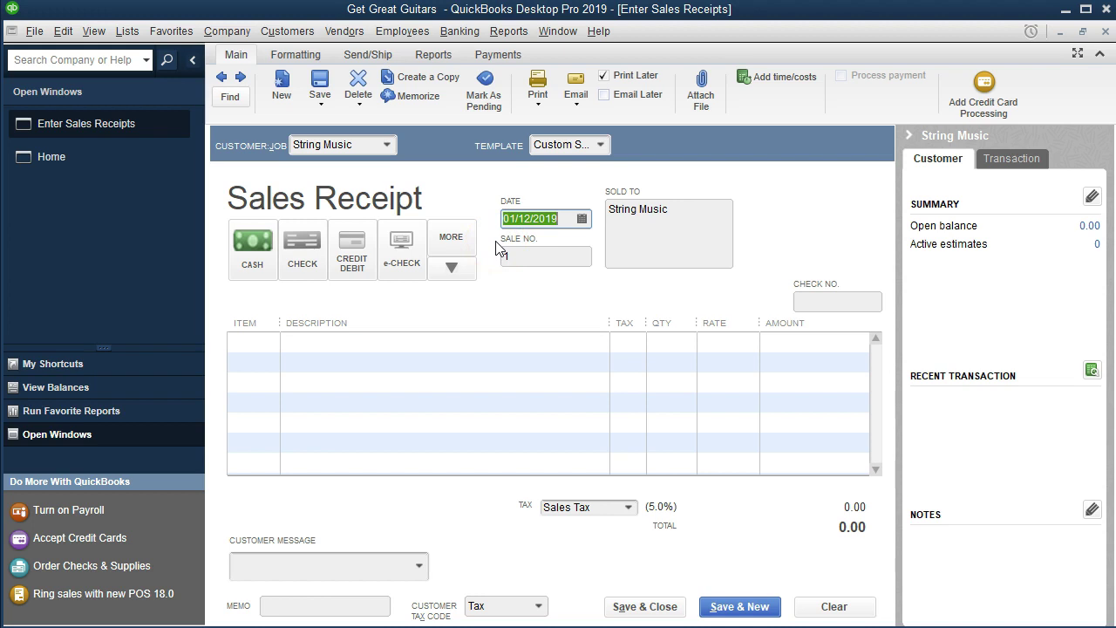
key(plus)
key(plus)
key(plus)
key(Tab)
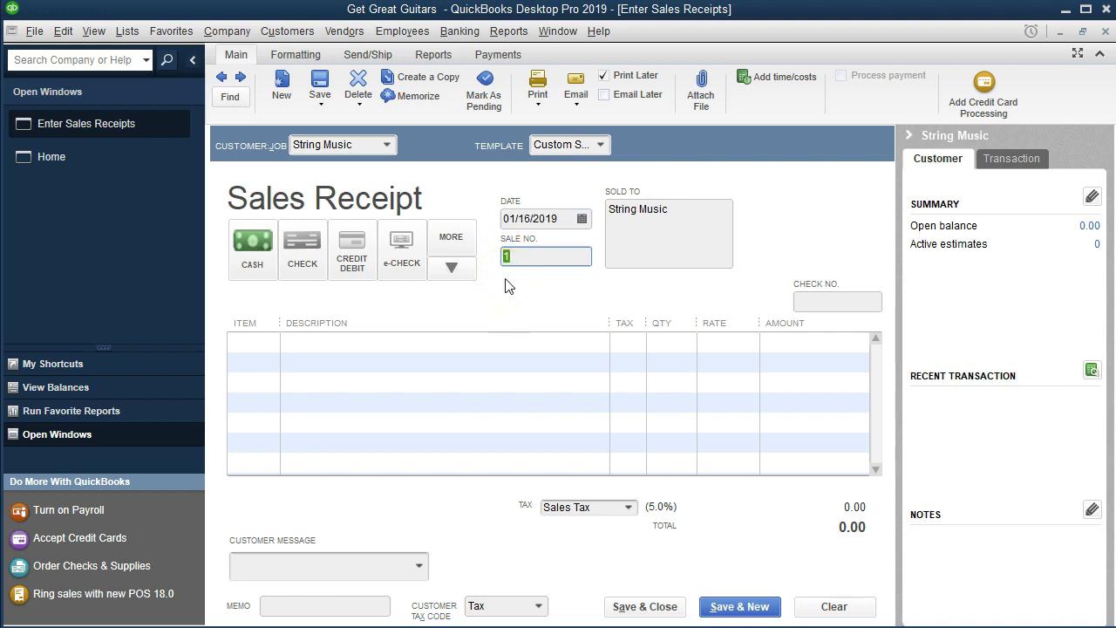
Enter the WILDKAT item on the receipt's first line and widen the Item column to fit its full name
key(Tab)
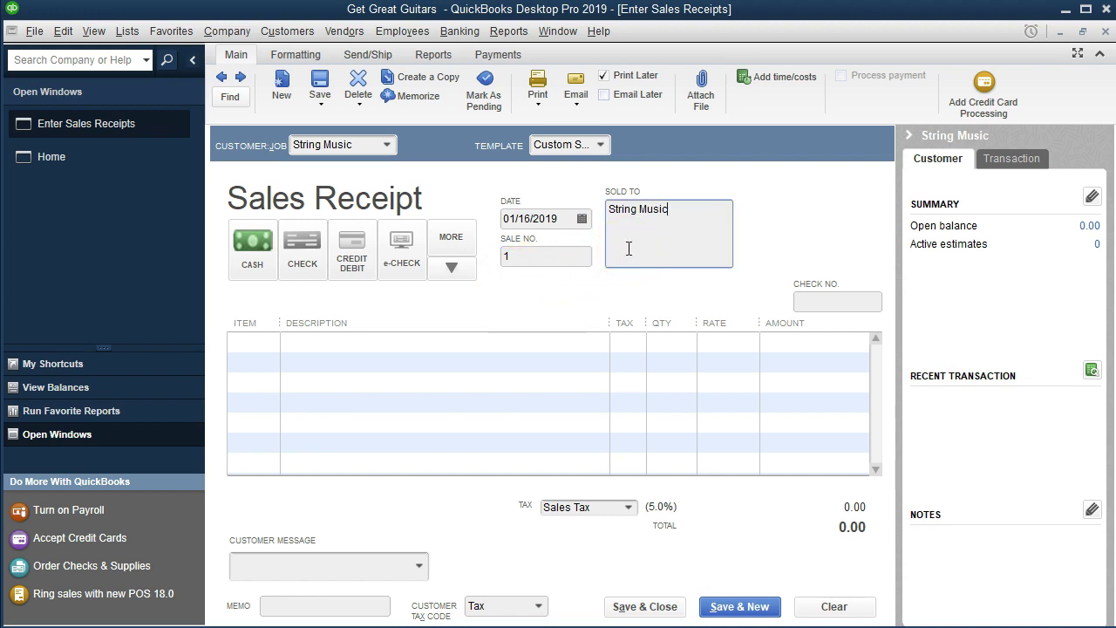
key(Tab)
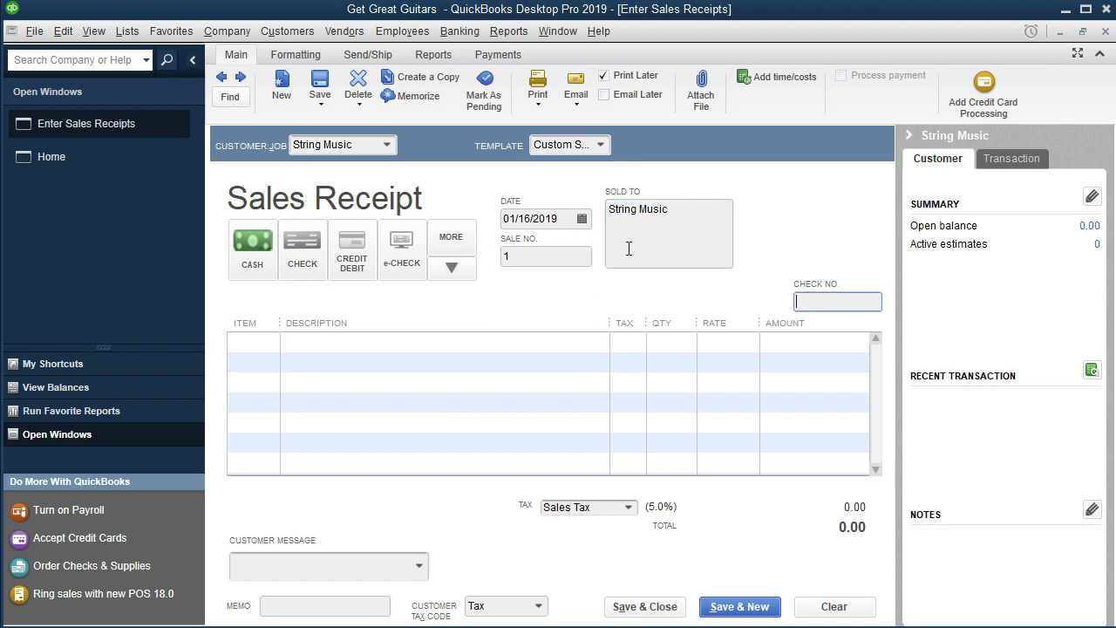
key(Tab)
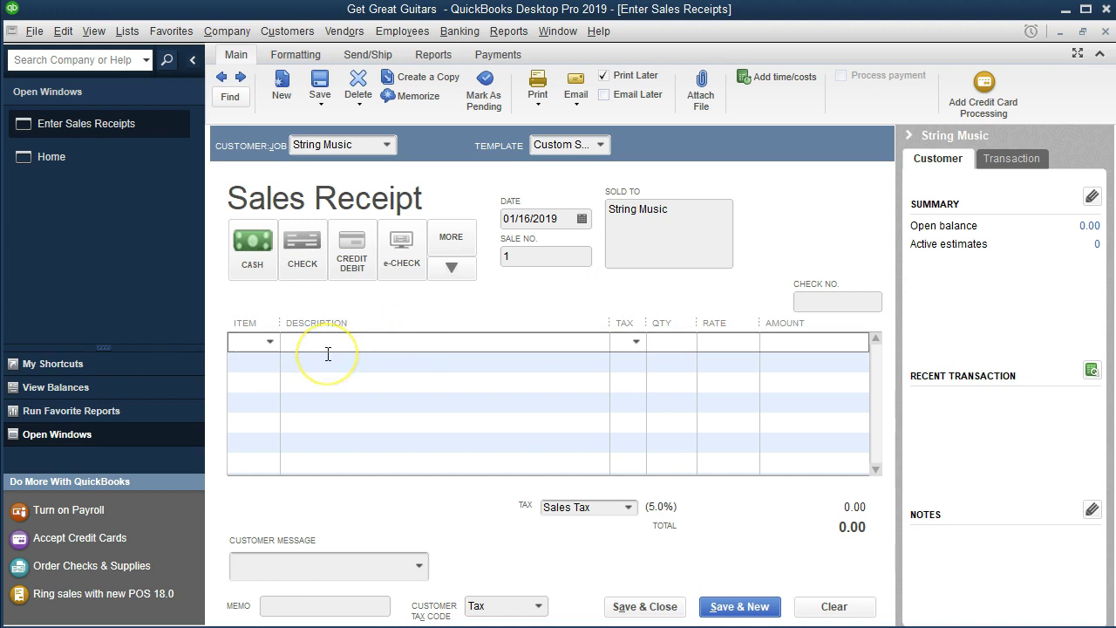
click(270, 344)
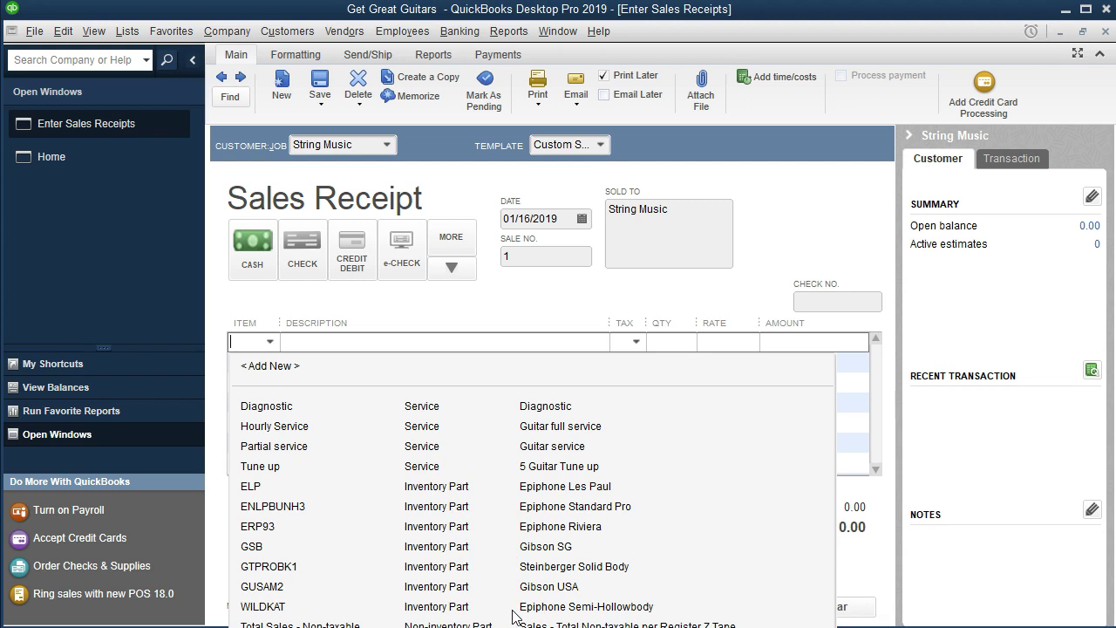
text(w)
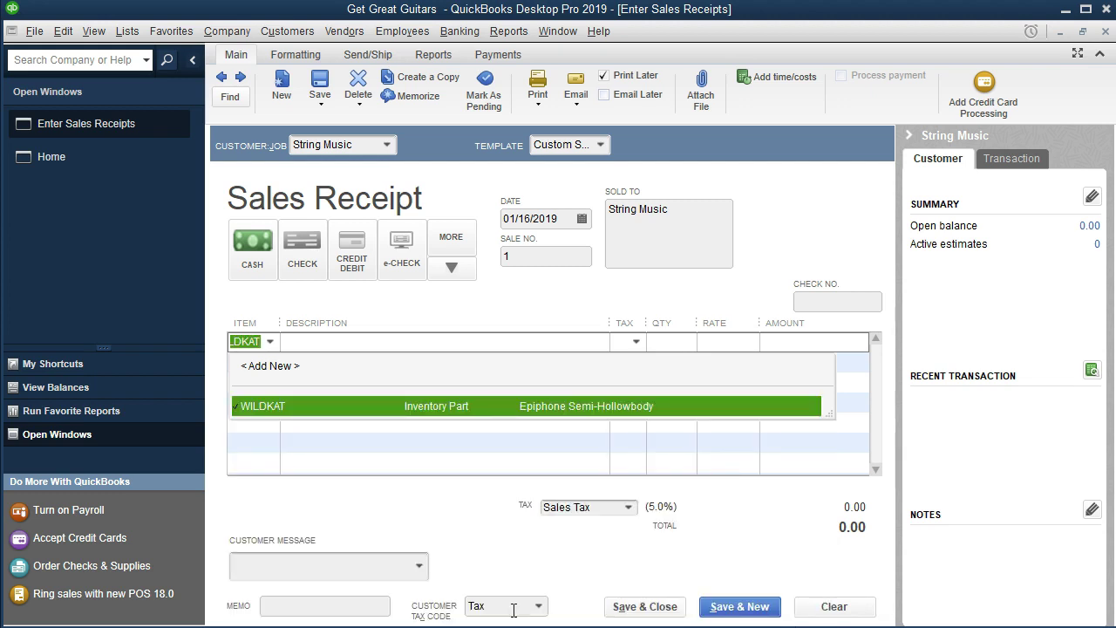
text(il)
key(Tab)
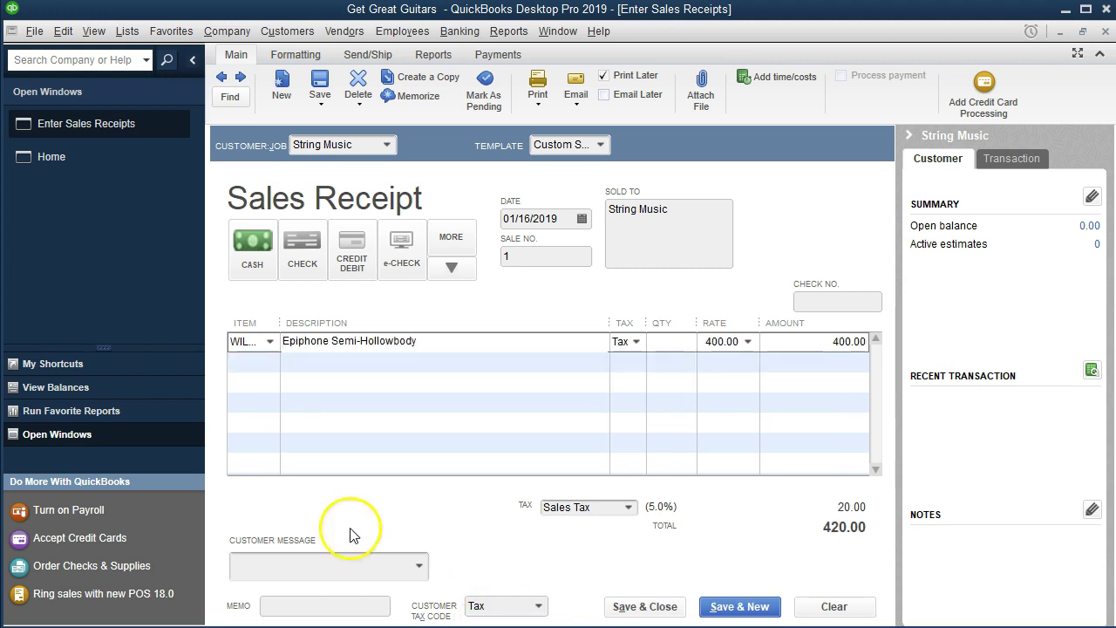
drag(281, 322, 302, 323)
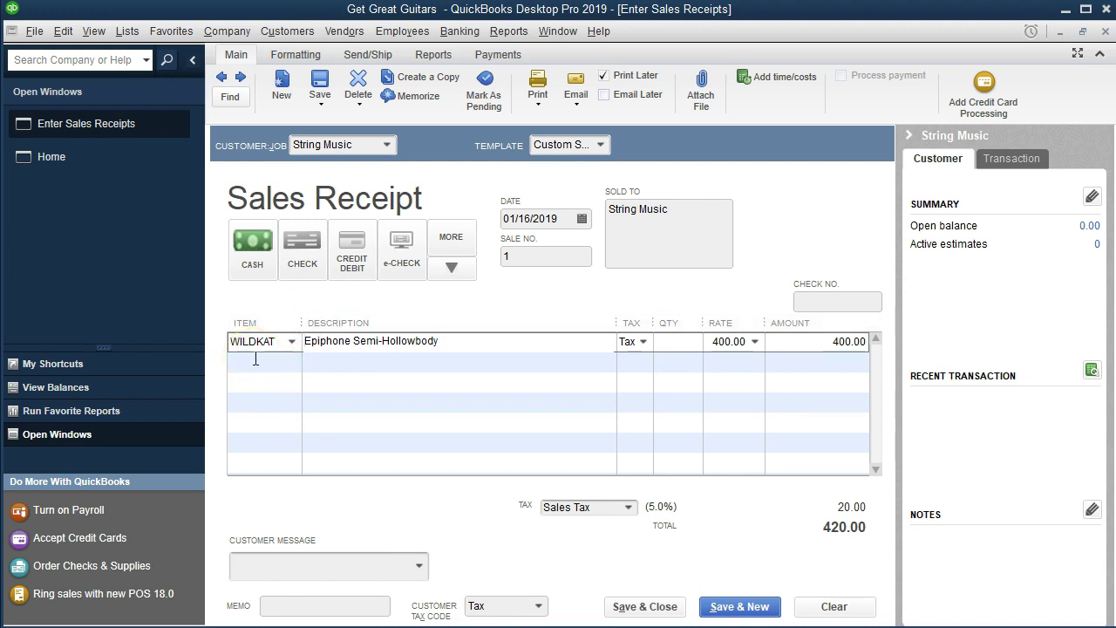
Set the WILDKAT line's quantity to 1 and collapse the customer summary beside the receipt
drag(308, 357, 373, 369)
key(Tab)
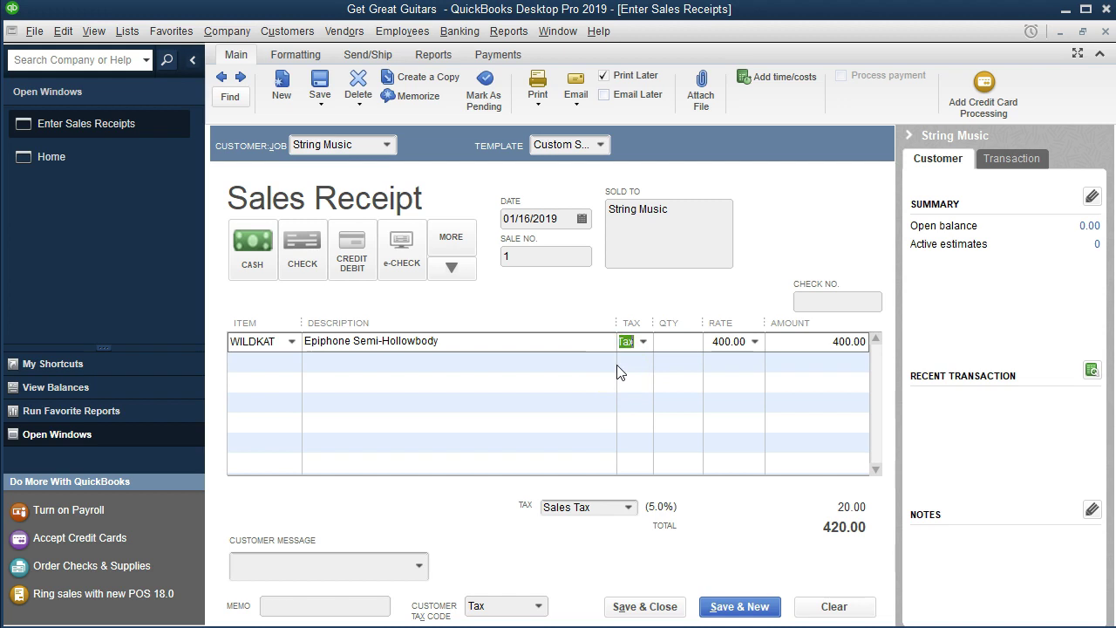
key(Tab)
text(1)
key(Tab)
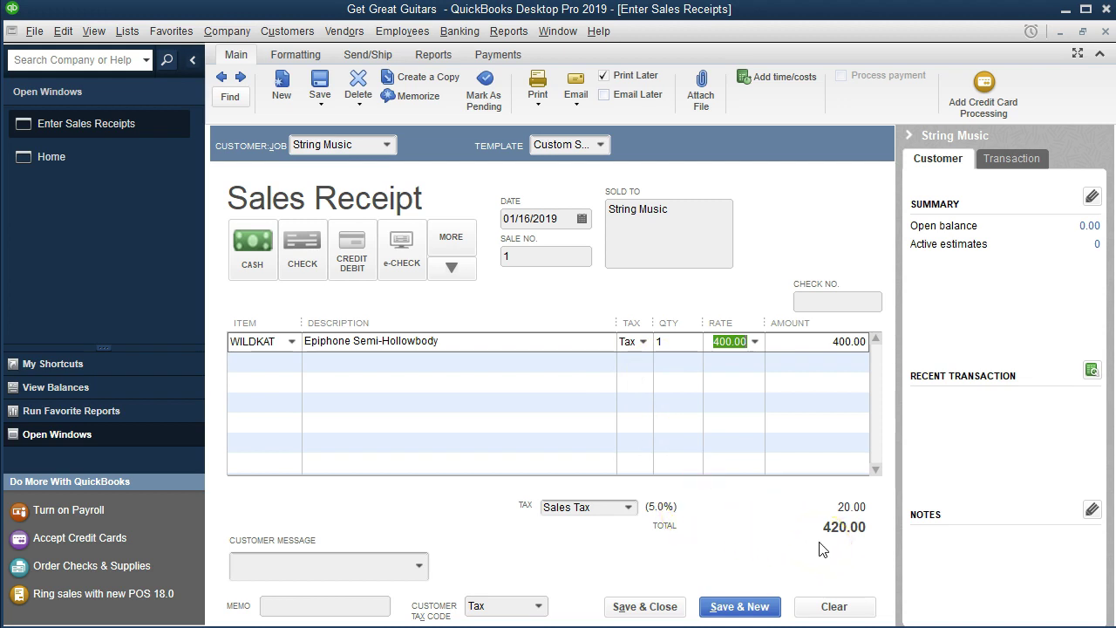
click(909, 136)
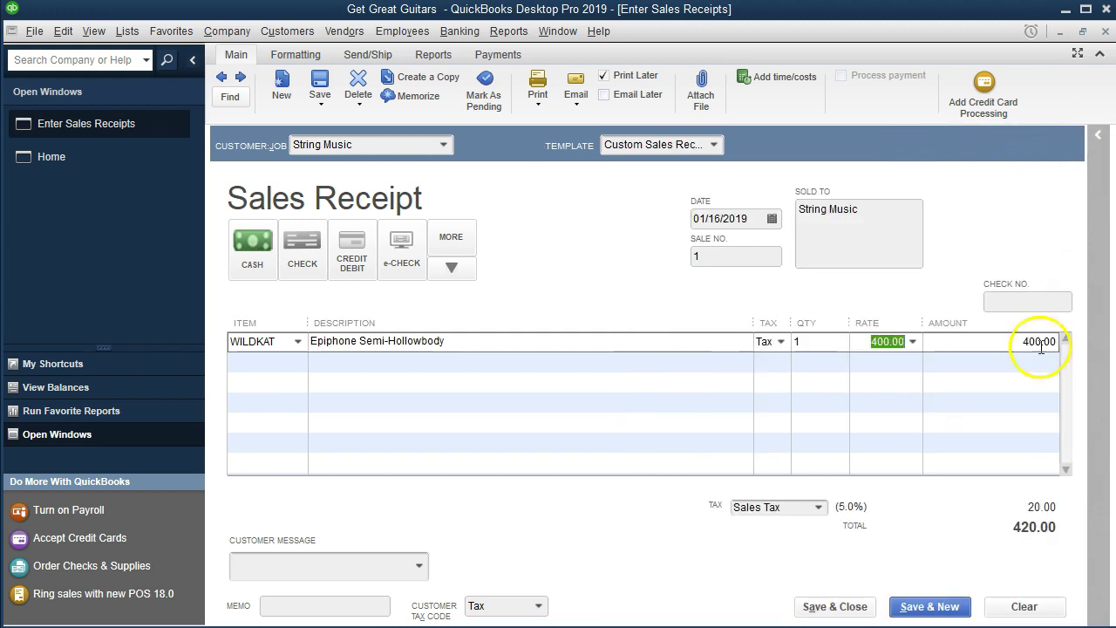
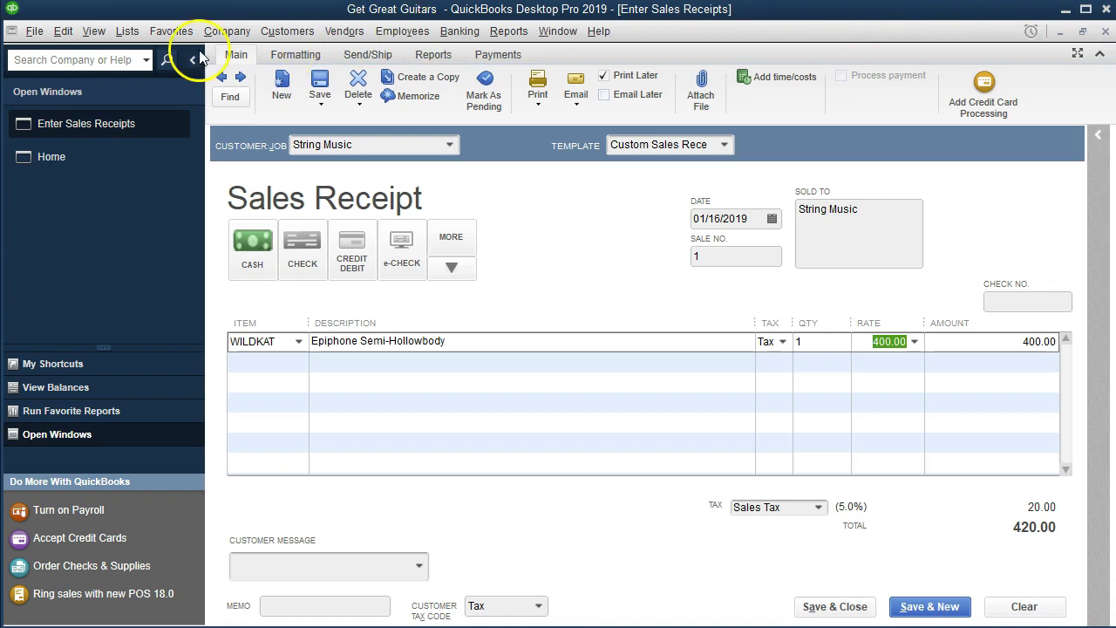
Review the WILDKAT record in the Item List for its cost, sales price and accounts, and return to the sales receipt
click(127, 31)
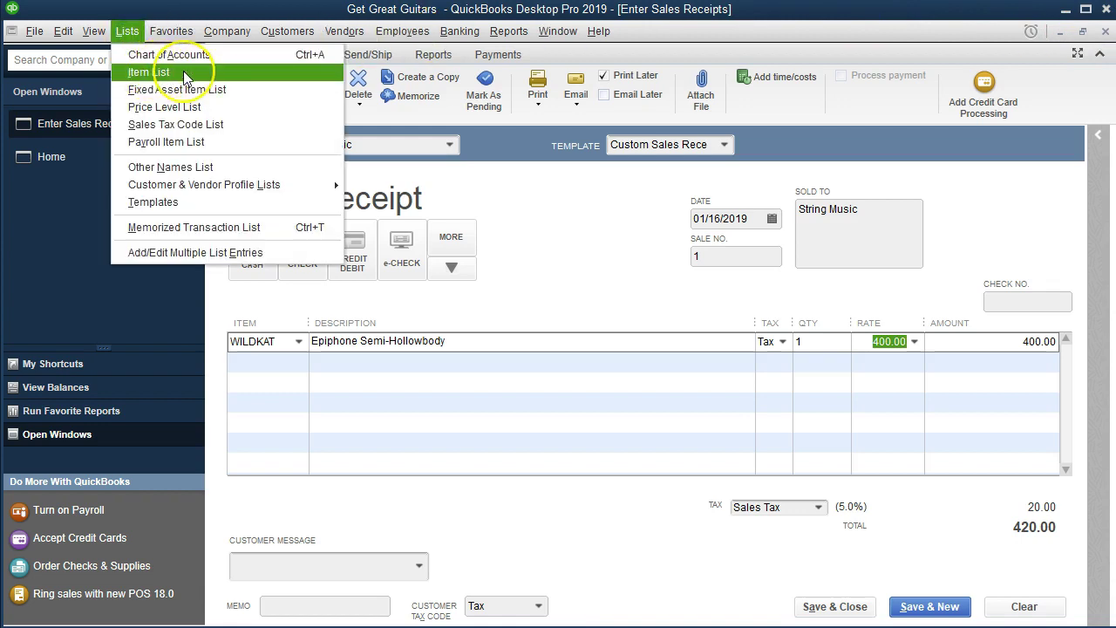
click(149, 71)
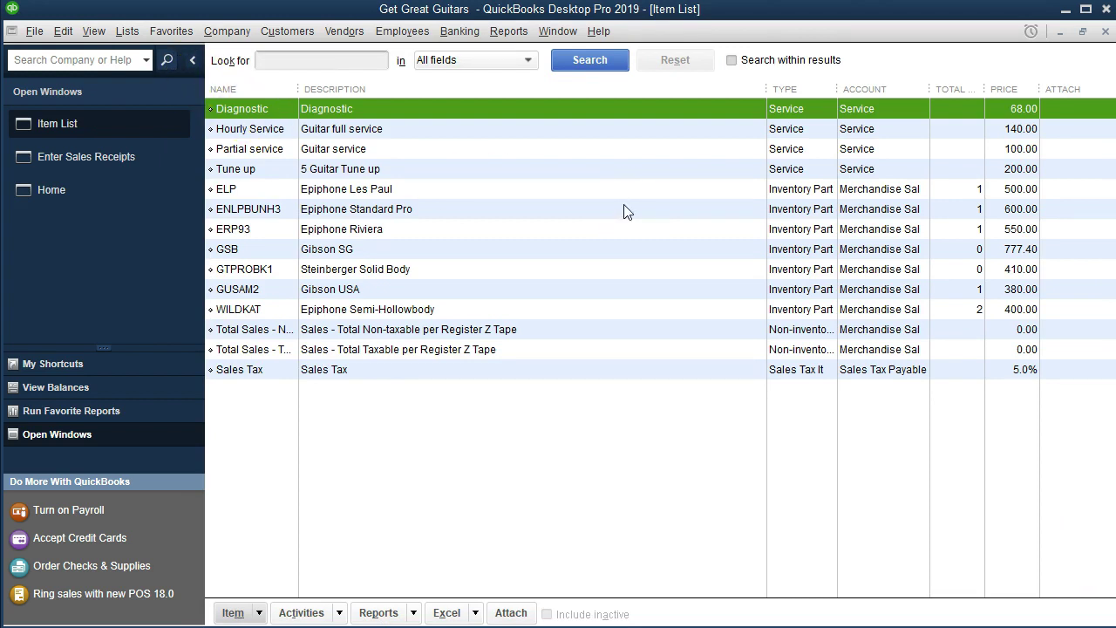
click(445, 308)
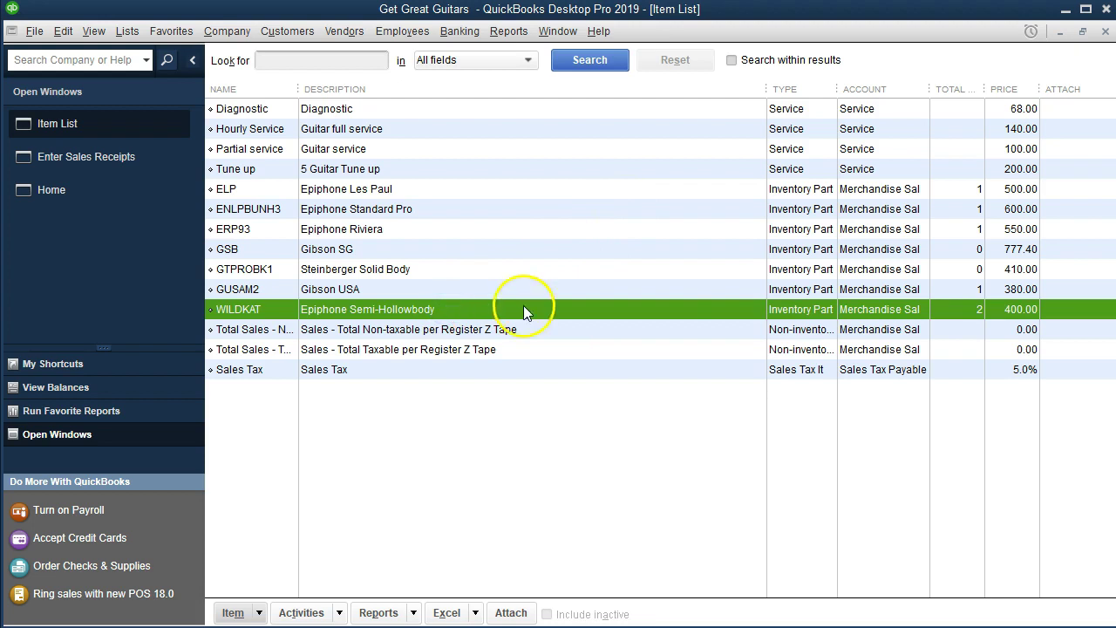
double_click(610, 313)
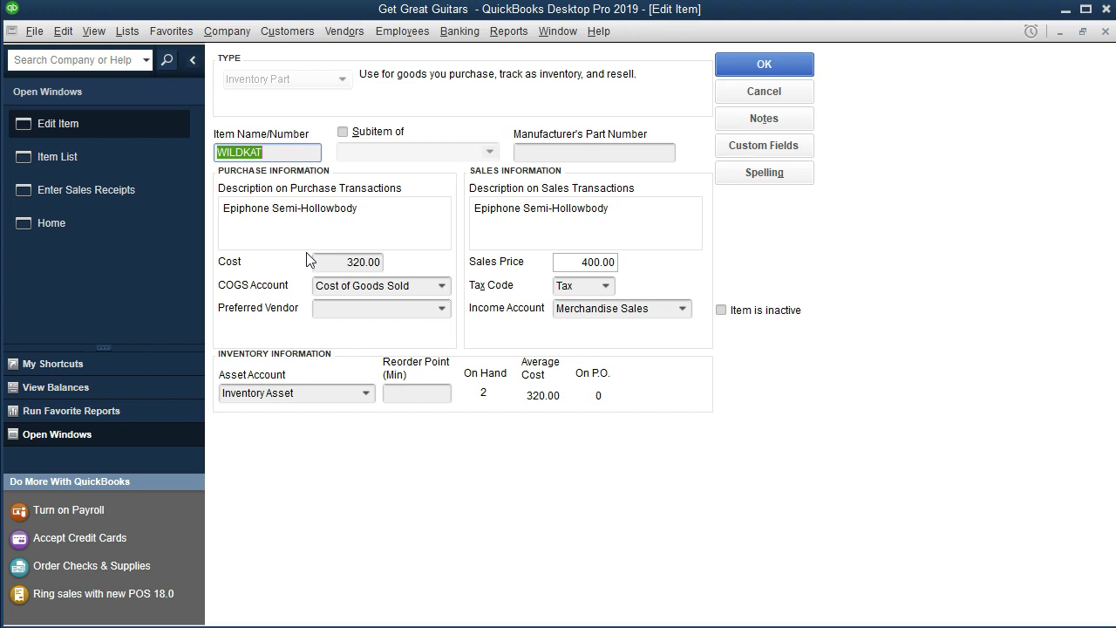
click(1106, 33)
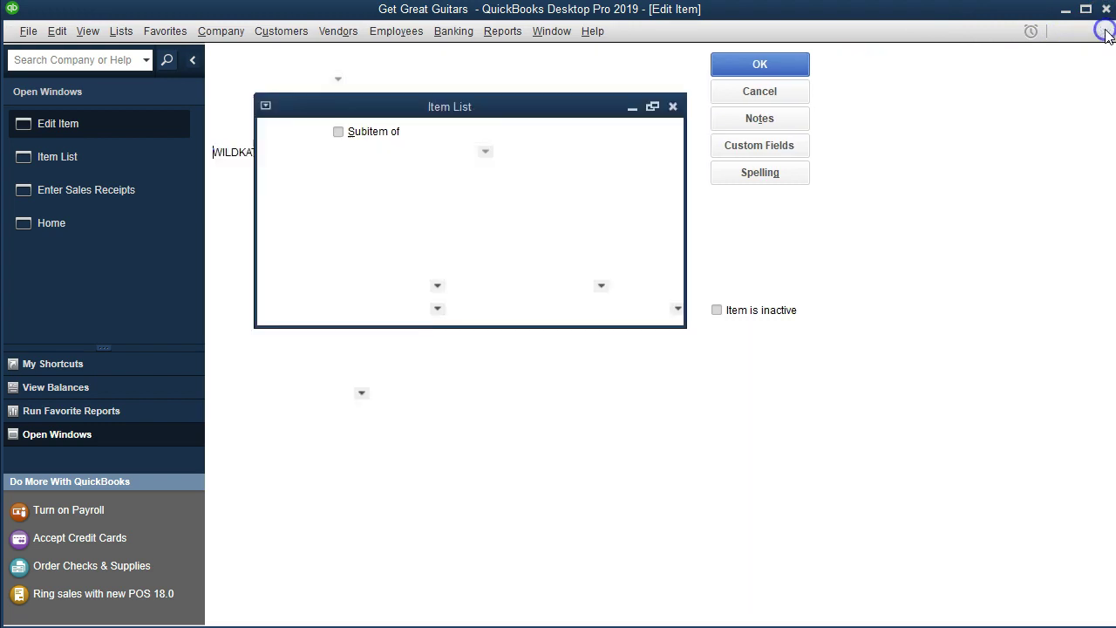
click(1106, 33)
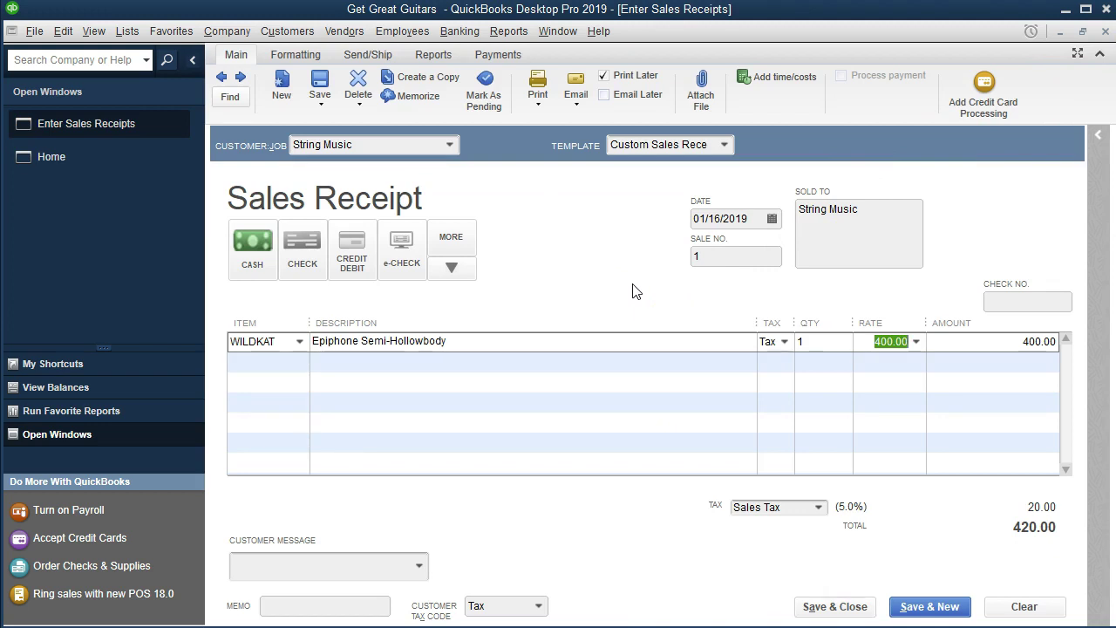
Save and close the sales receipt and open the standard Balance Sheet report
click(825, 610)
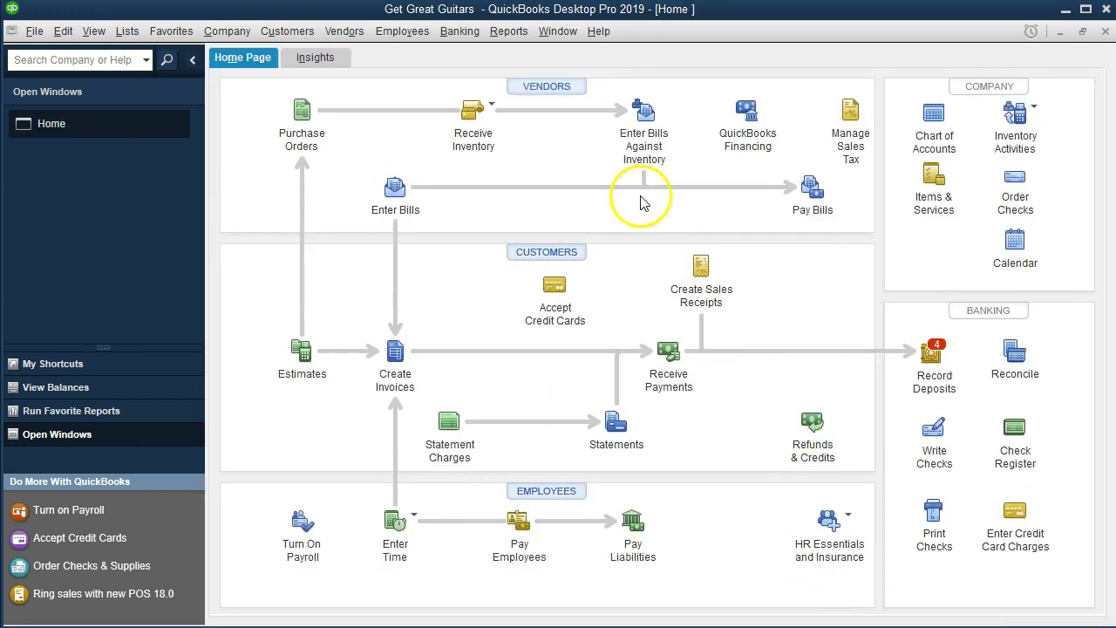
click(514, 29)
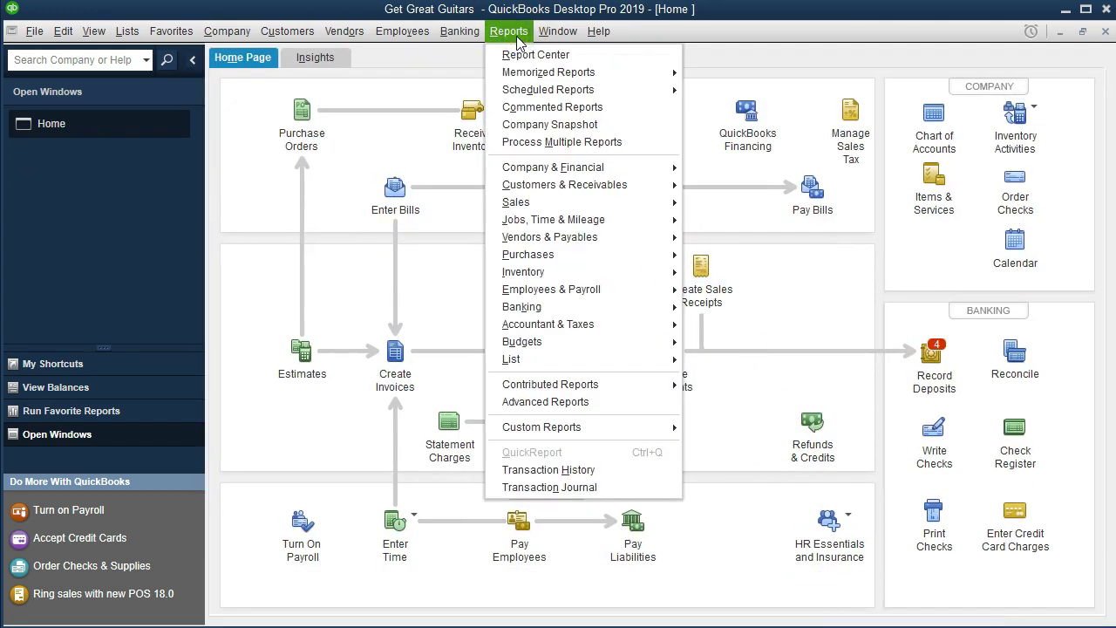
mouse_move(602, 168)
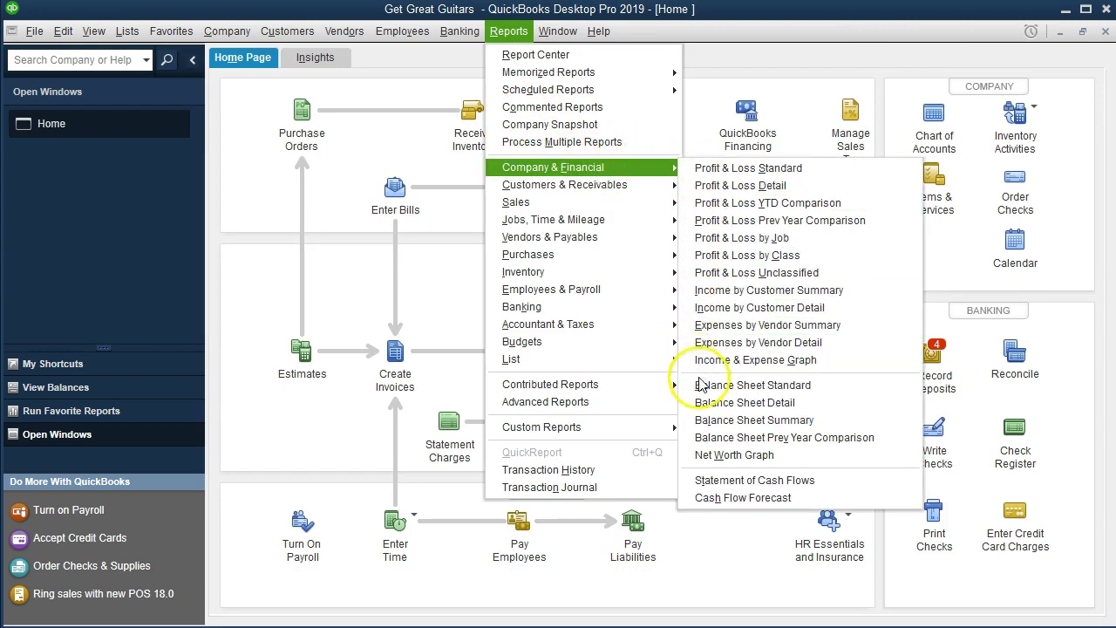
click(837, 387)
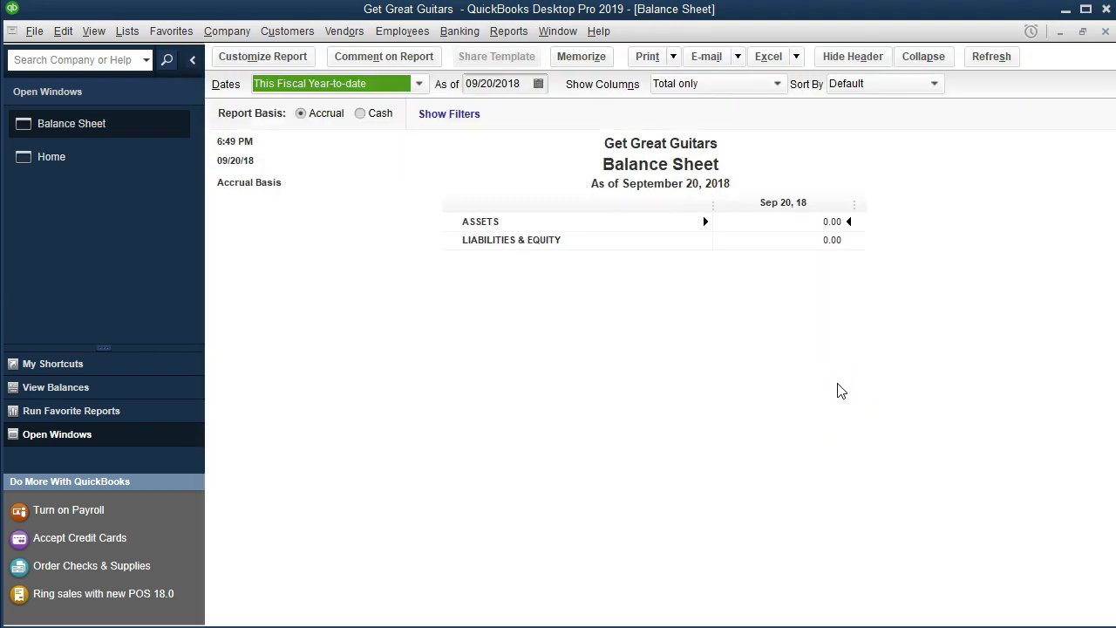
Customize the Balance Sheet report to cover the date range 01/01/2019 to 12/31/2019
click(307, 60)
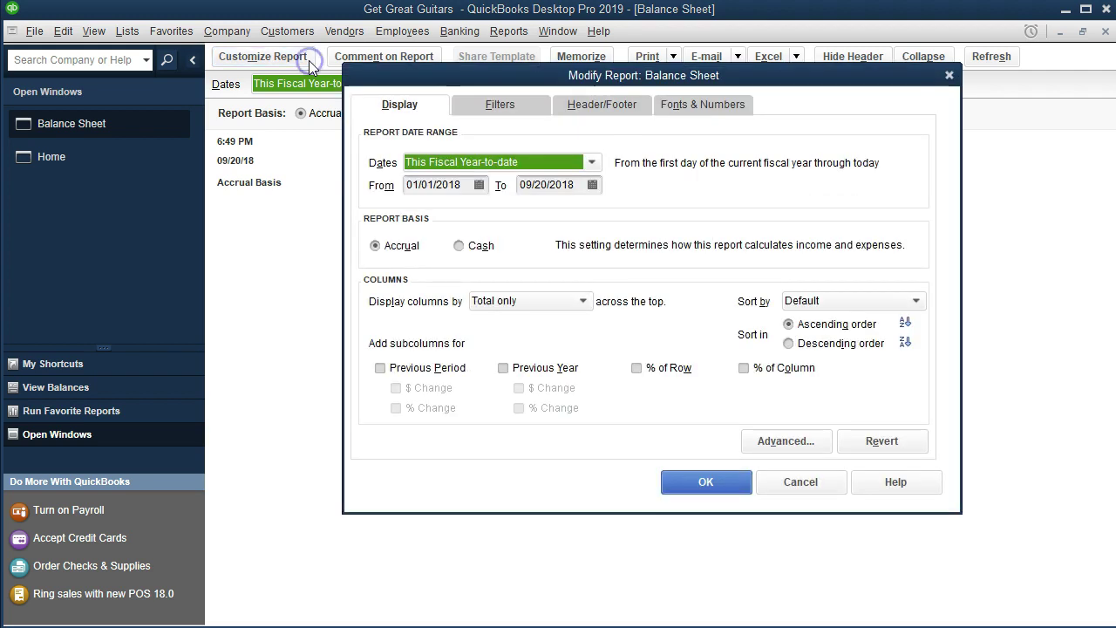
key(Tab)
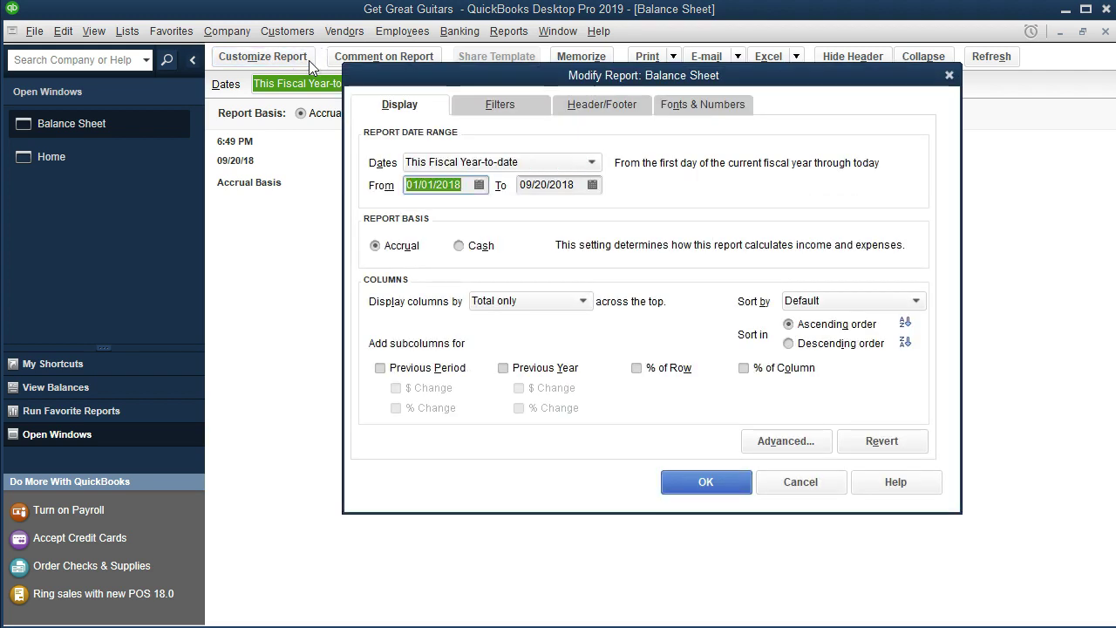
text(010119)
key(Tab)
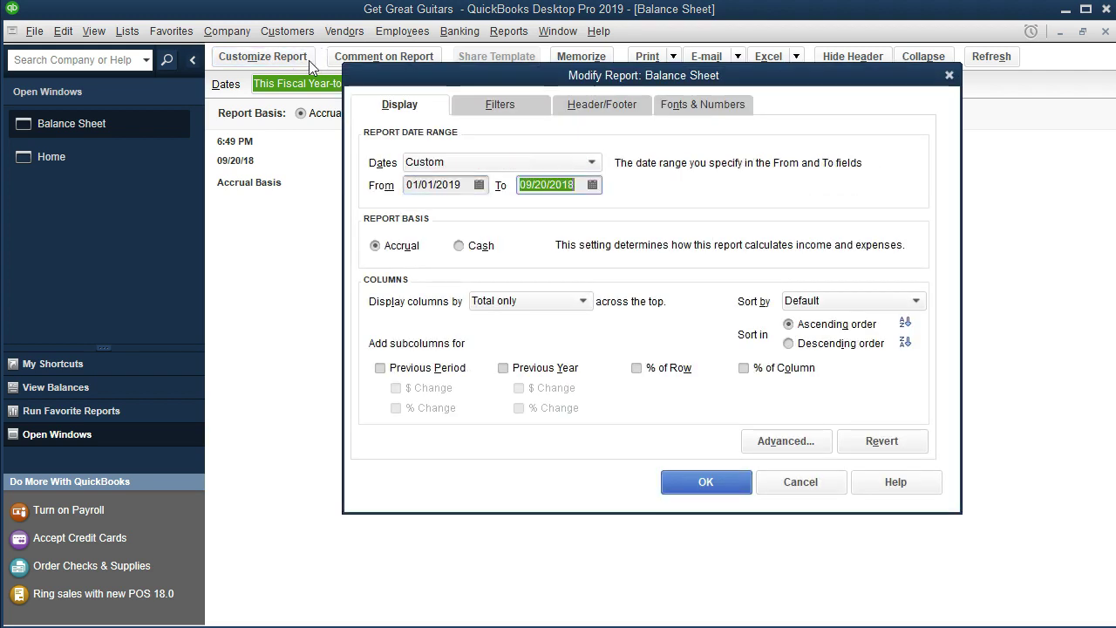
text(12/31/2019)
key(Tab)
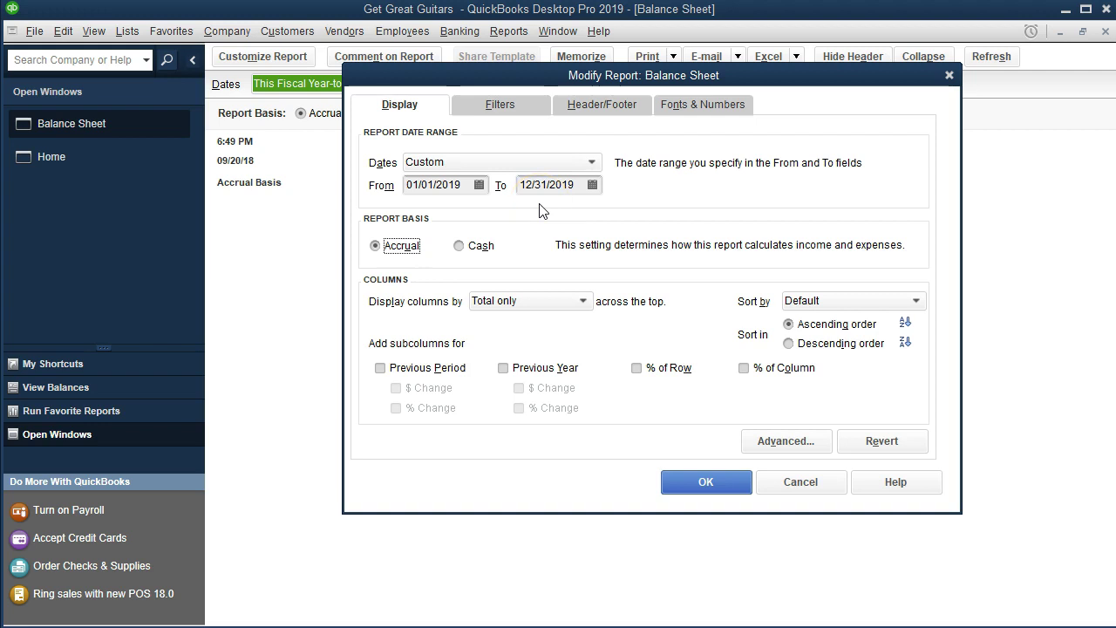
click(686, 481)
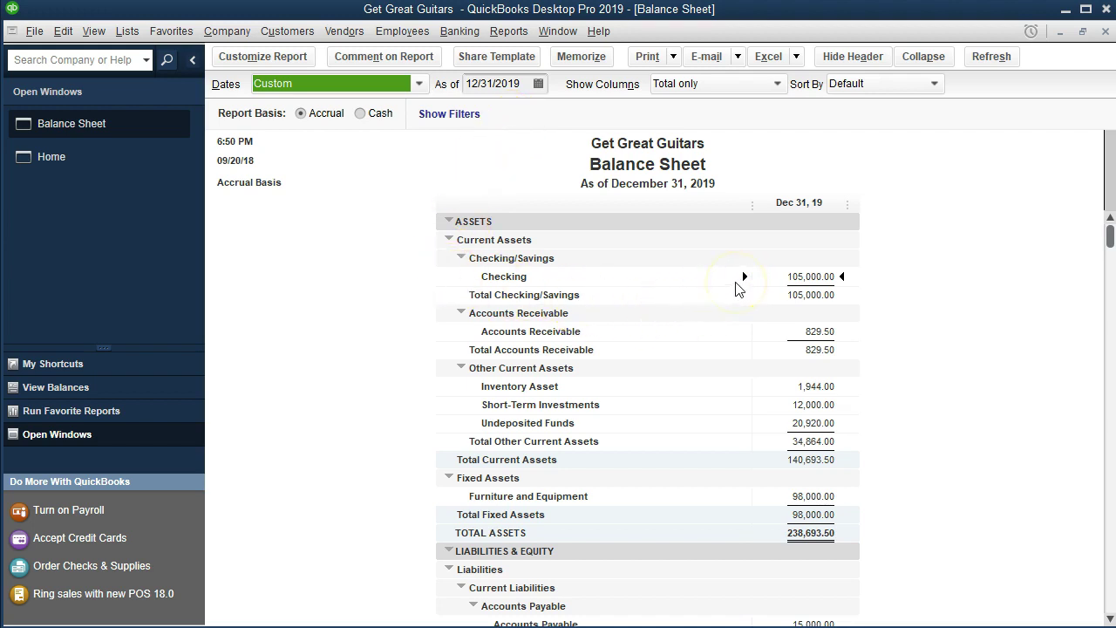
Trace the Undeposited Funds balance to the String Music sales receipt, and return to the Balance Sheet
click(793, 277)
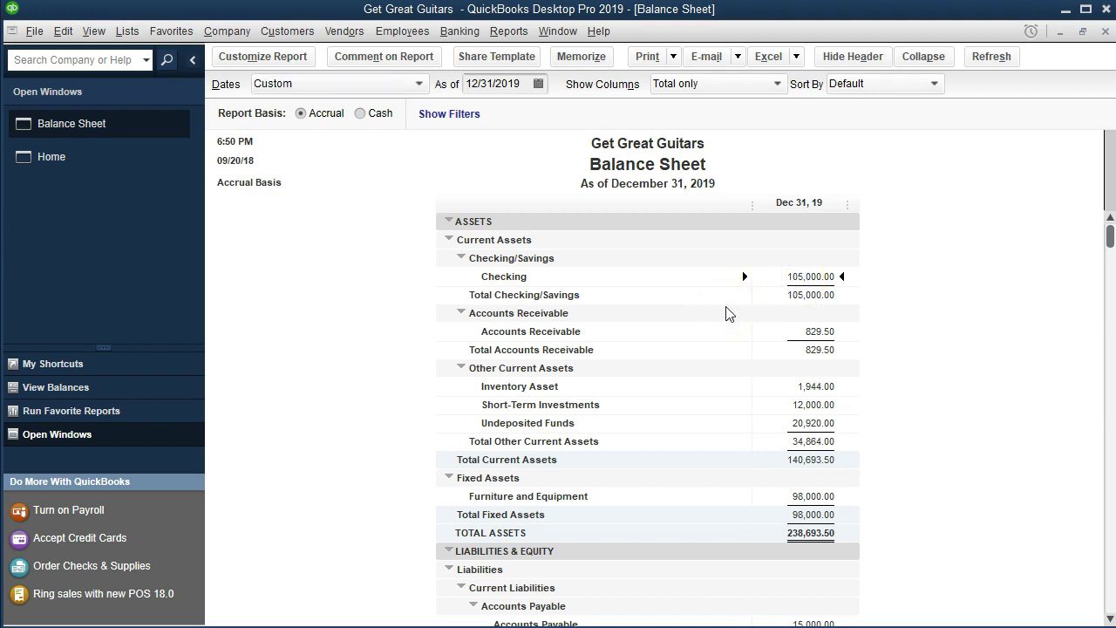
click(775, 421)
double_click(776, 421)
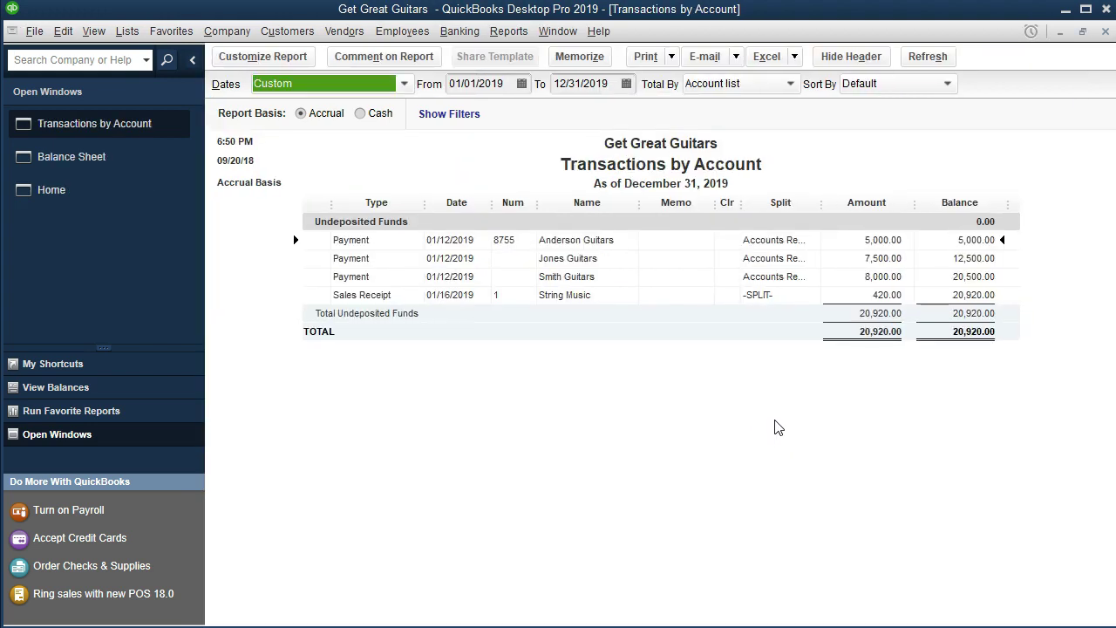
click(839, 295)
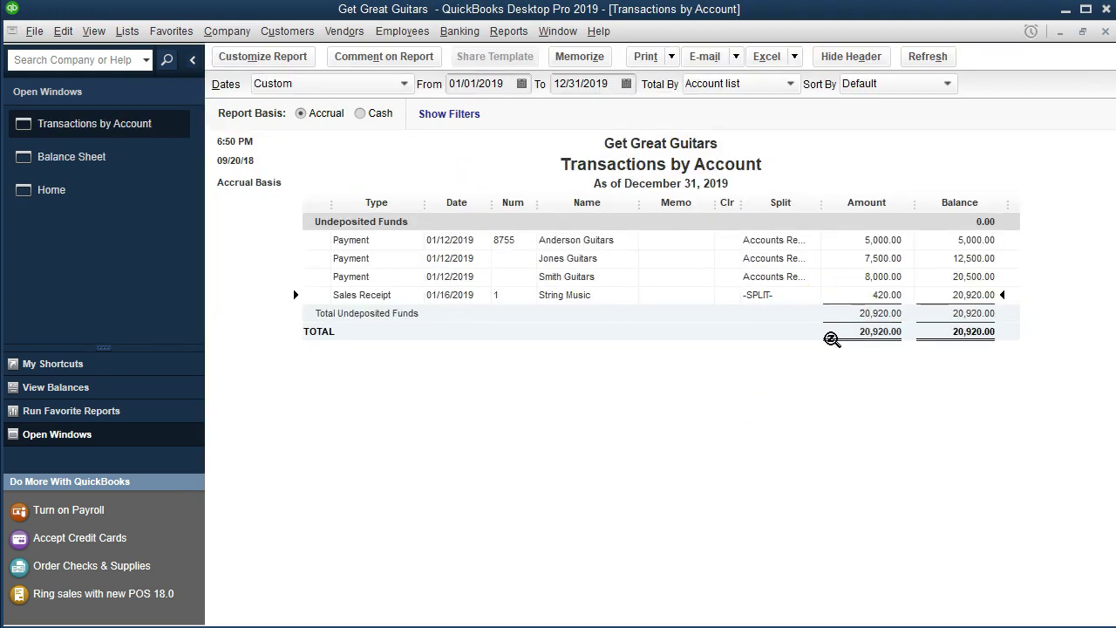
double_click(852, 296)
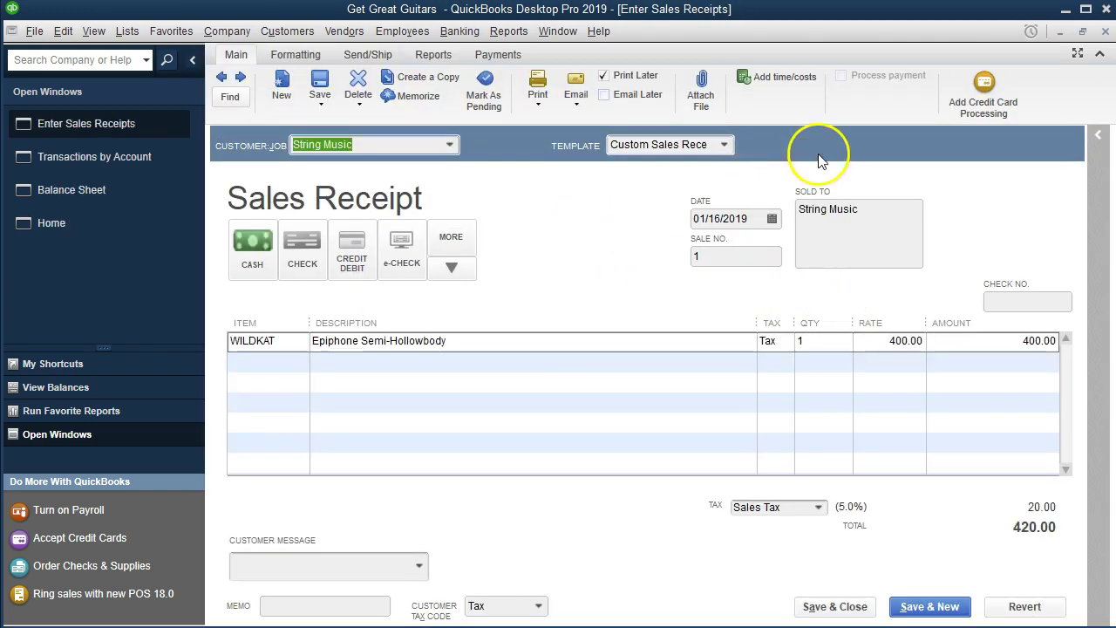
click(1106, 32)
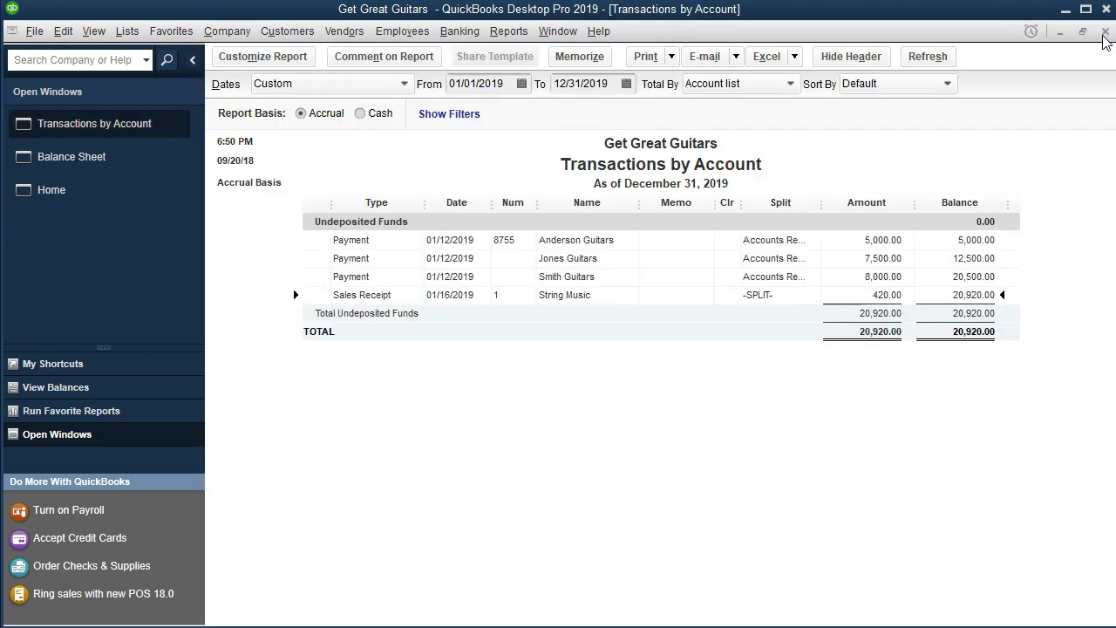
click(1106, 32)
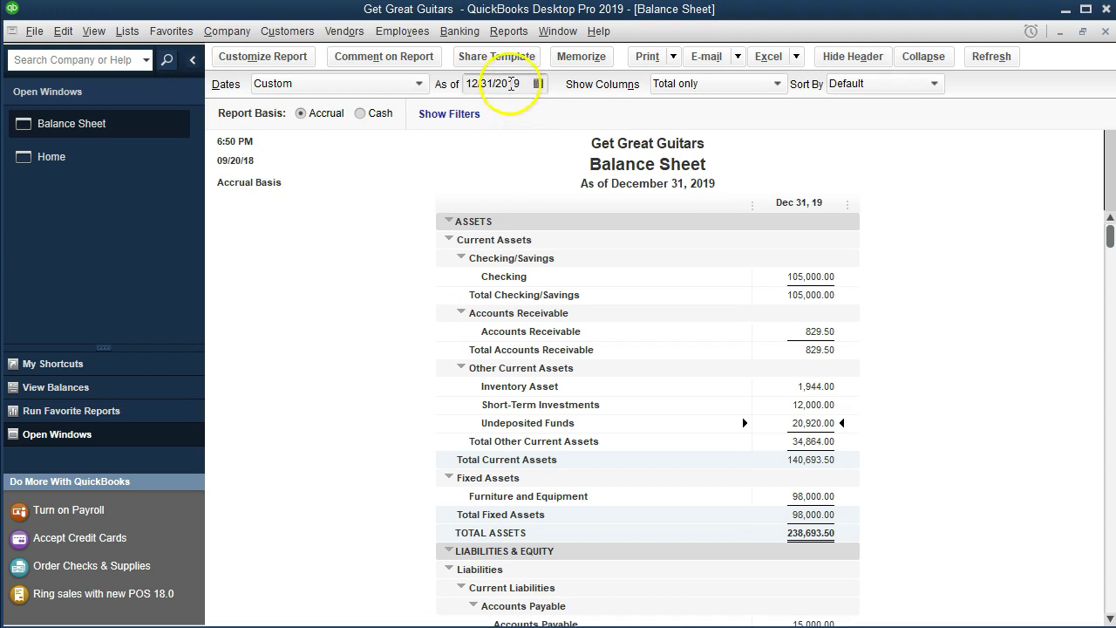
Open the standard Profit & Loss report and set its date range from 01/01/2019 to 12/31/2019
click(509, 35)
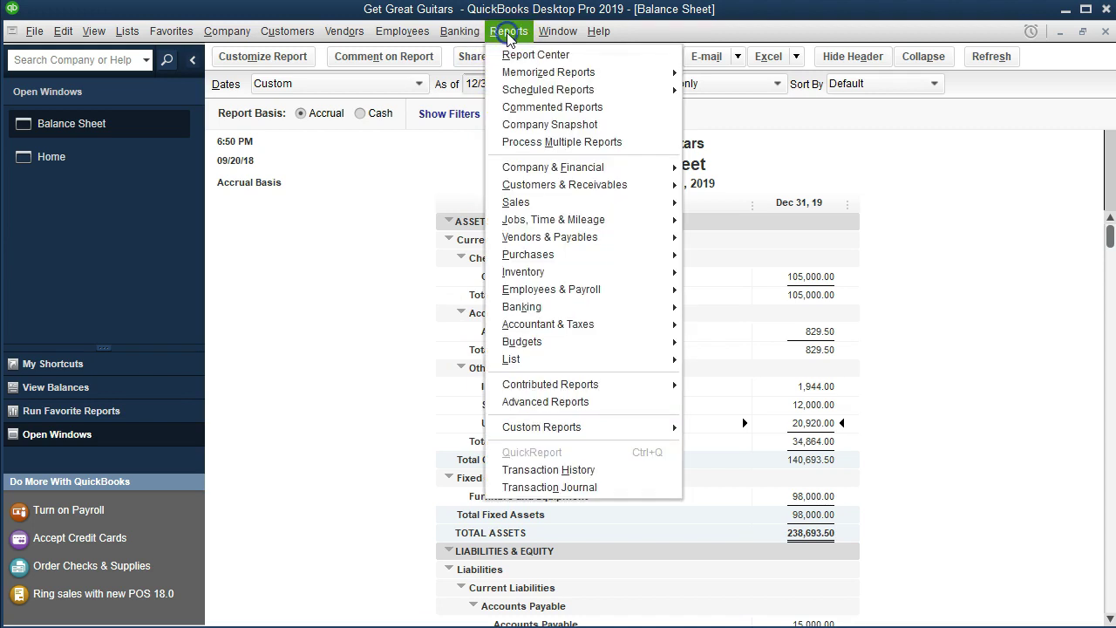
mouse_move(644, 167)
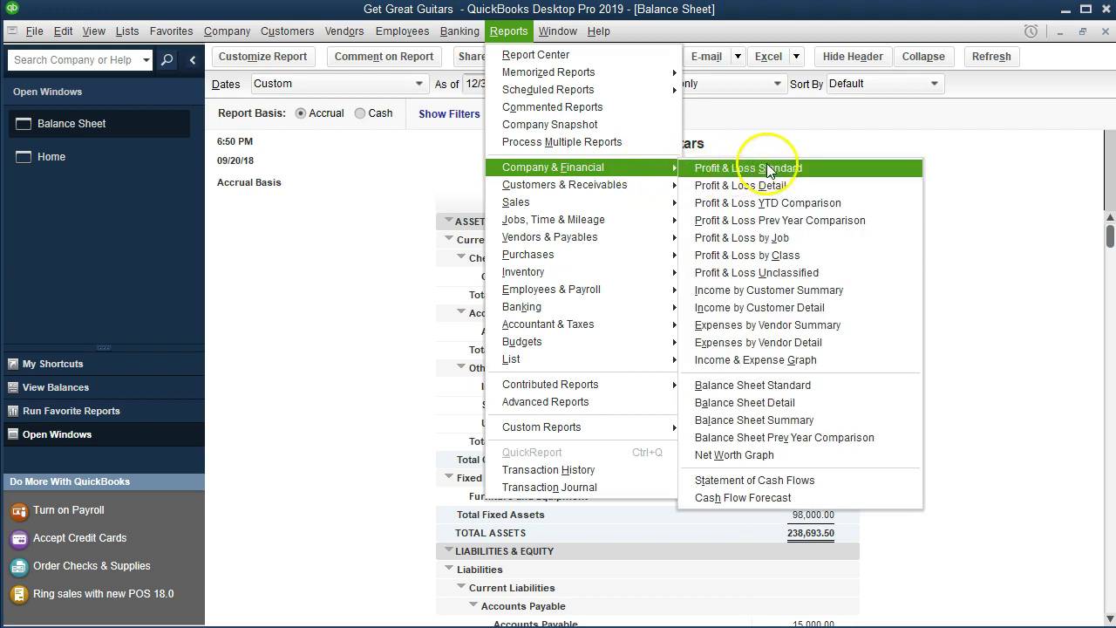
click(809, 178)
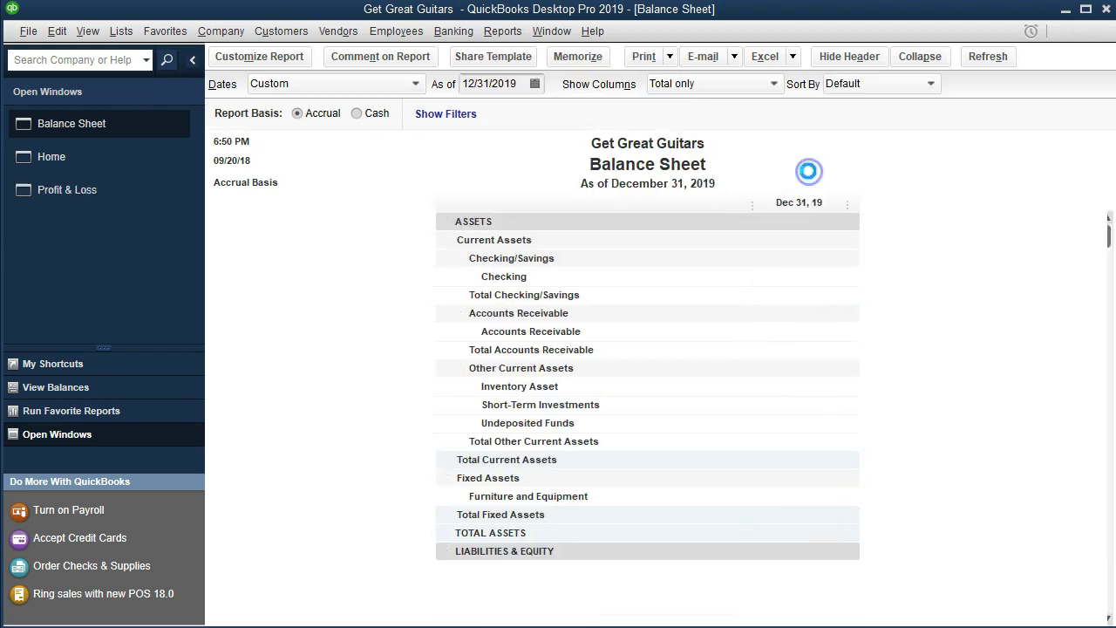
key(Tab)
text(0)
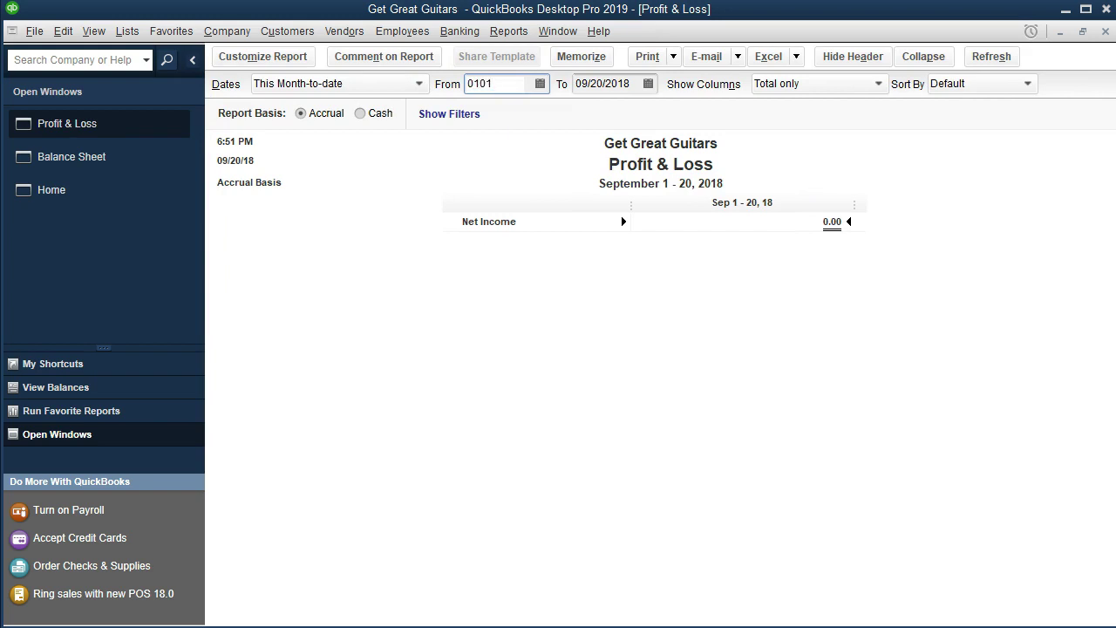
text(1/2019)
key(Tab)
text(12/)
text(31)
key(Tab)
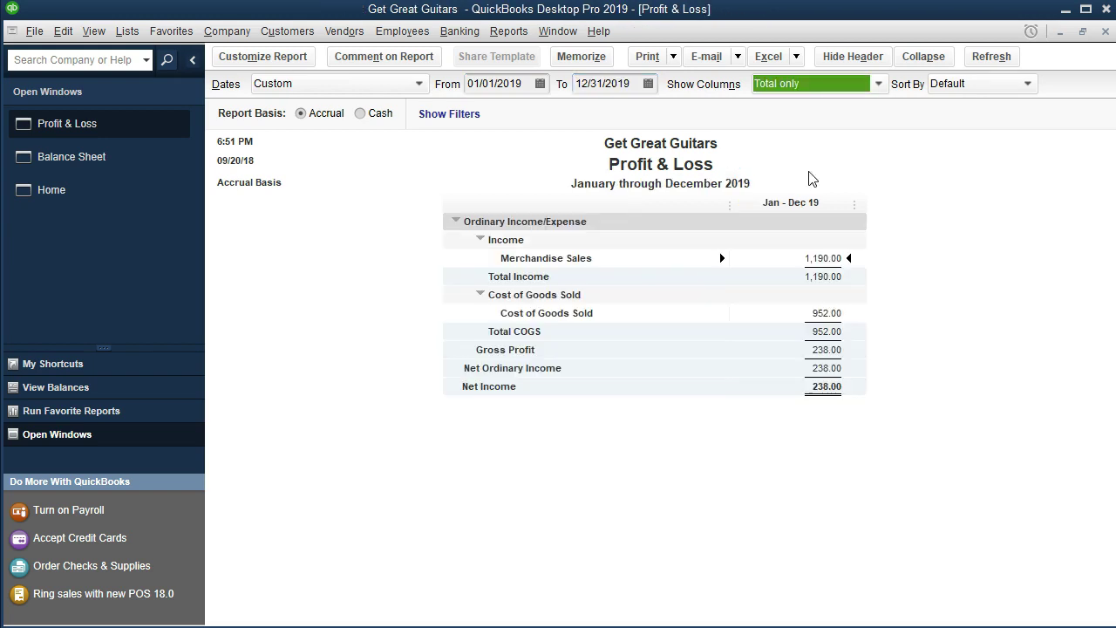
Trace the Merchandise Sales amount to the String Music sales receipt, and return to the Profit & Loss report
double_click(797, 260)
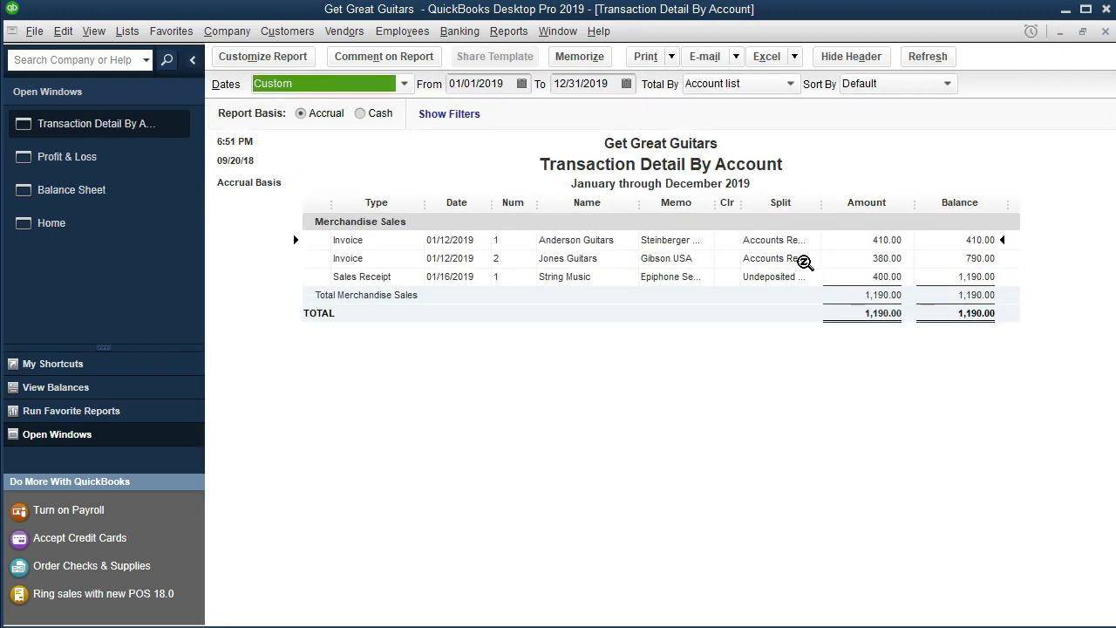
click(820, 276)
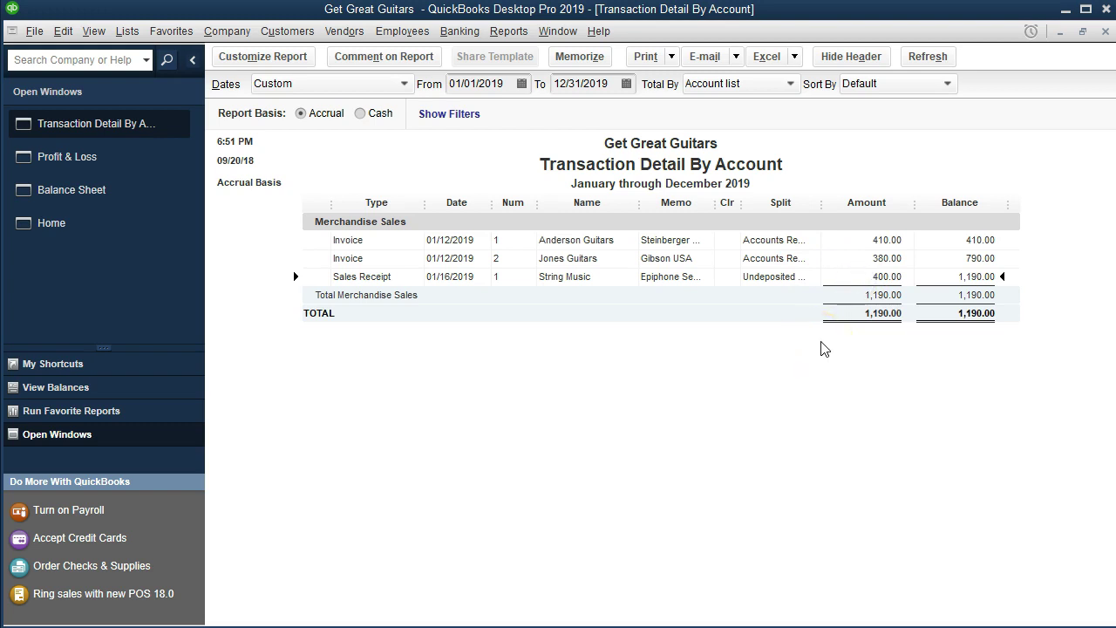
double_click(851, 277)
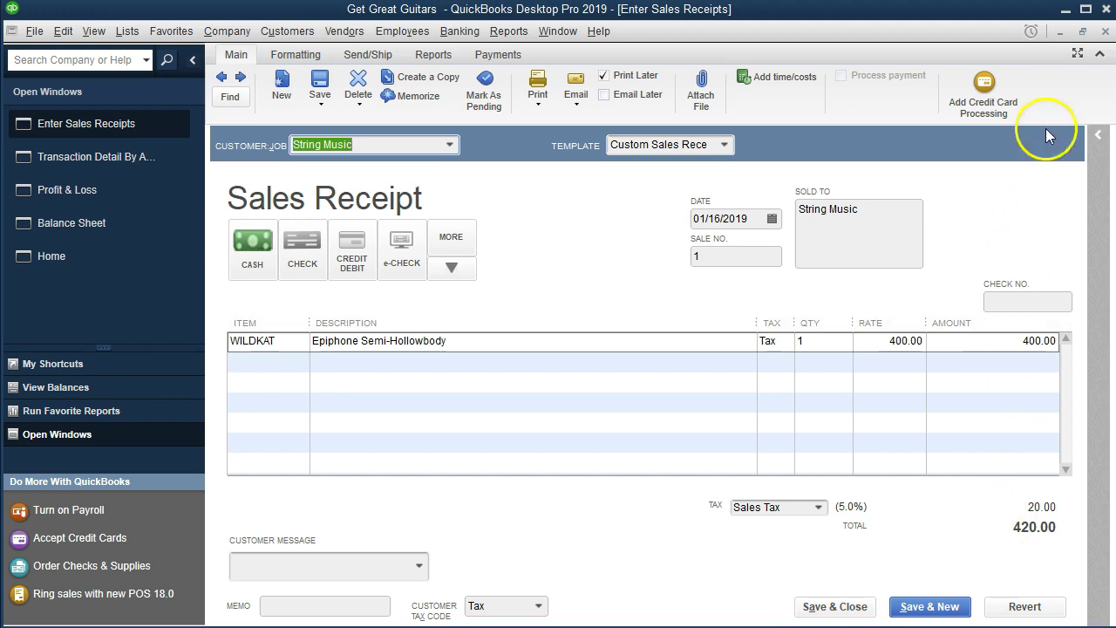
click(1105, 32)
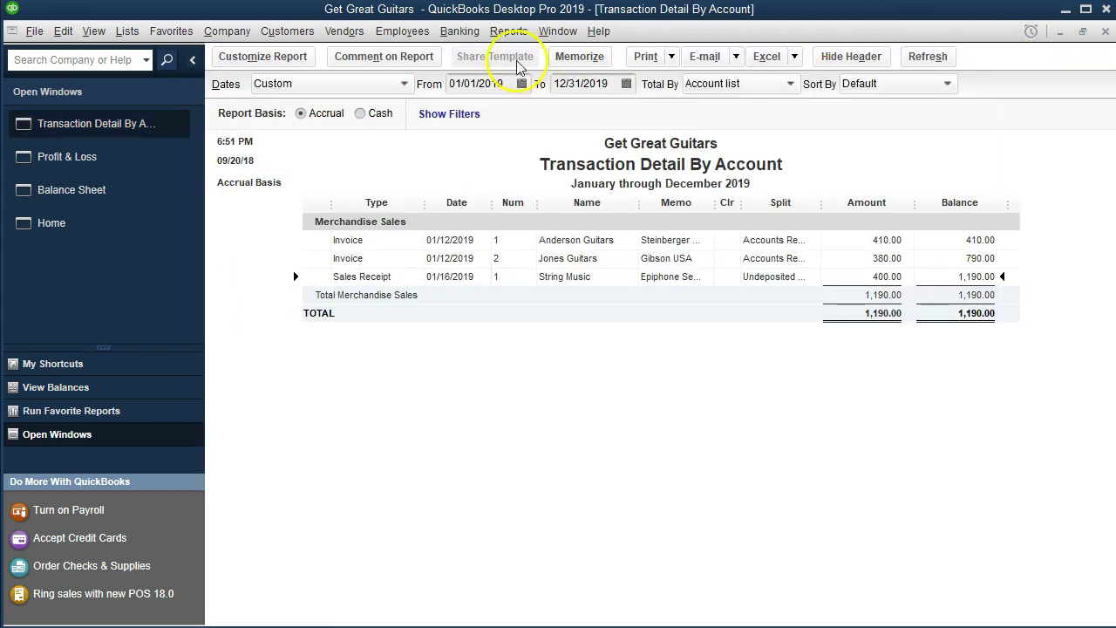
click(1104, 32)
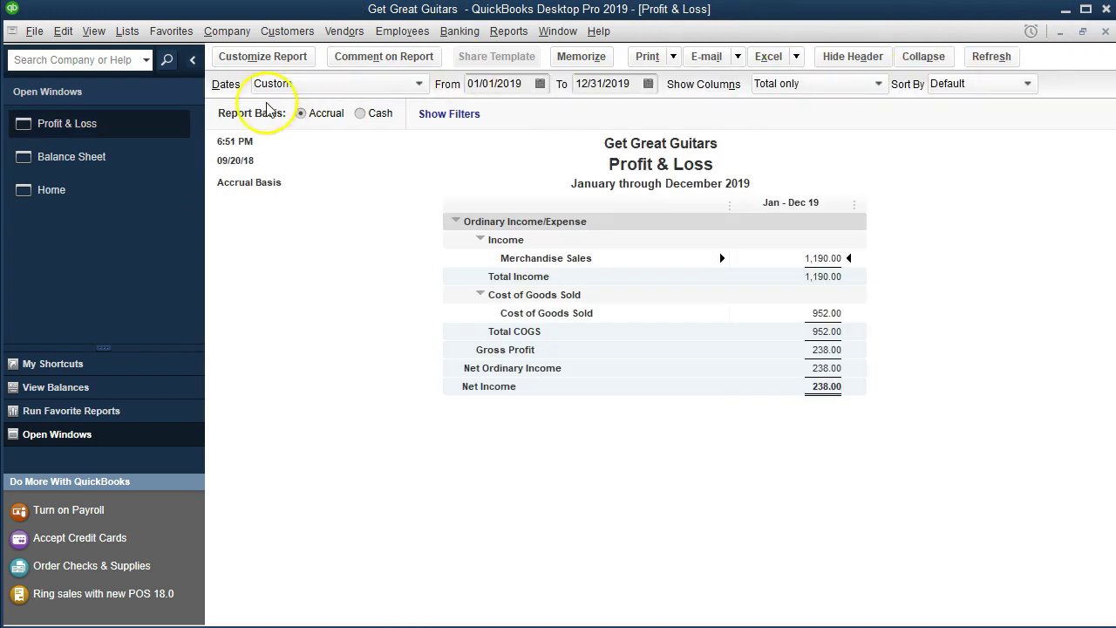
On the Balance Sheet, trace Sales Tax Payable to the String Music sales receipt, and close the receipt and the transaction detail
click(127, 160)
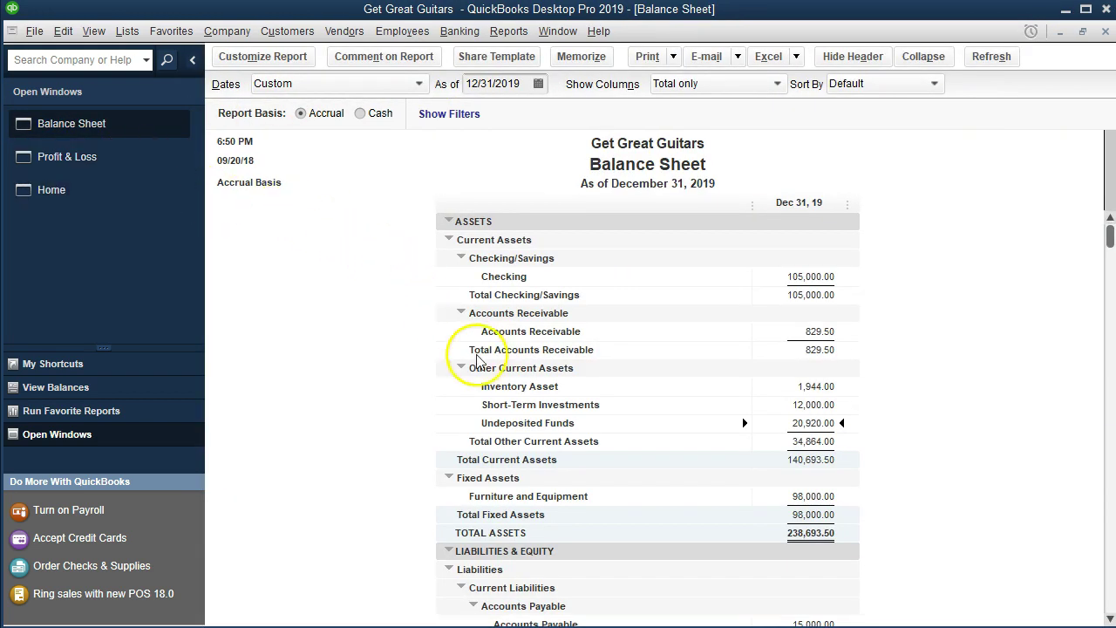
scroll(485, 357, down, 4)
scroll(478, 361, down, 1)
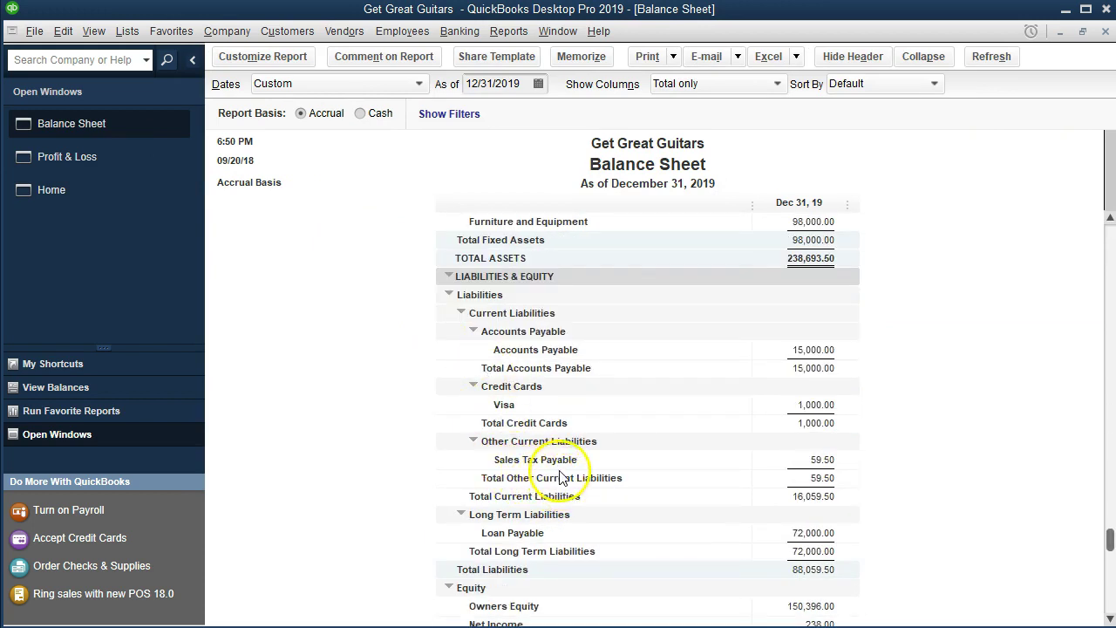
double_click(800, 462)
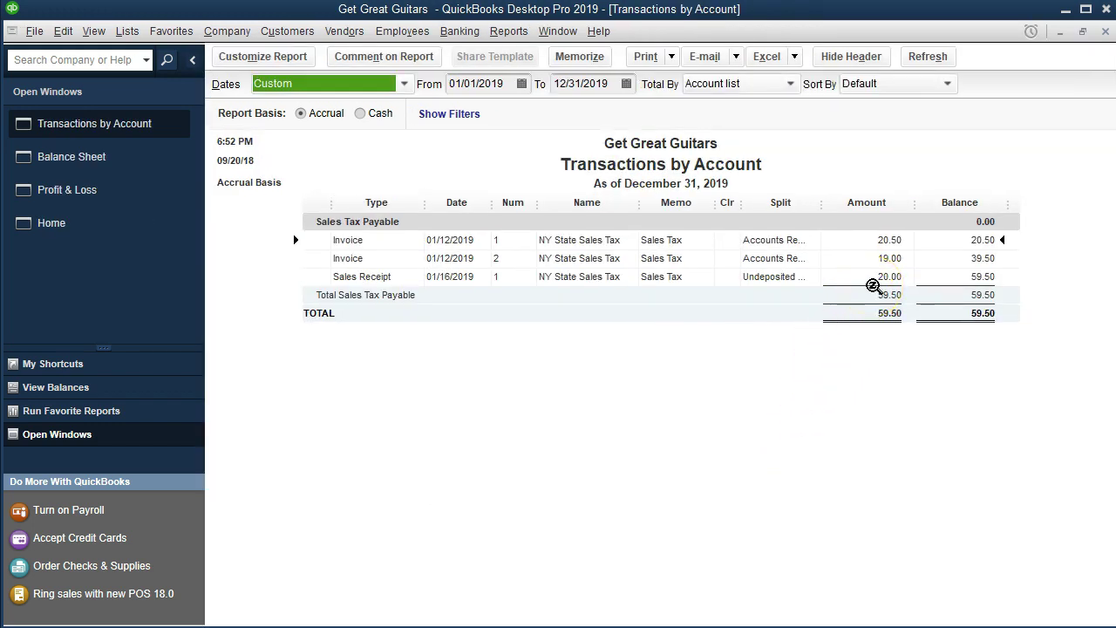
double_click(835, 277)
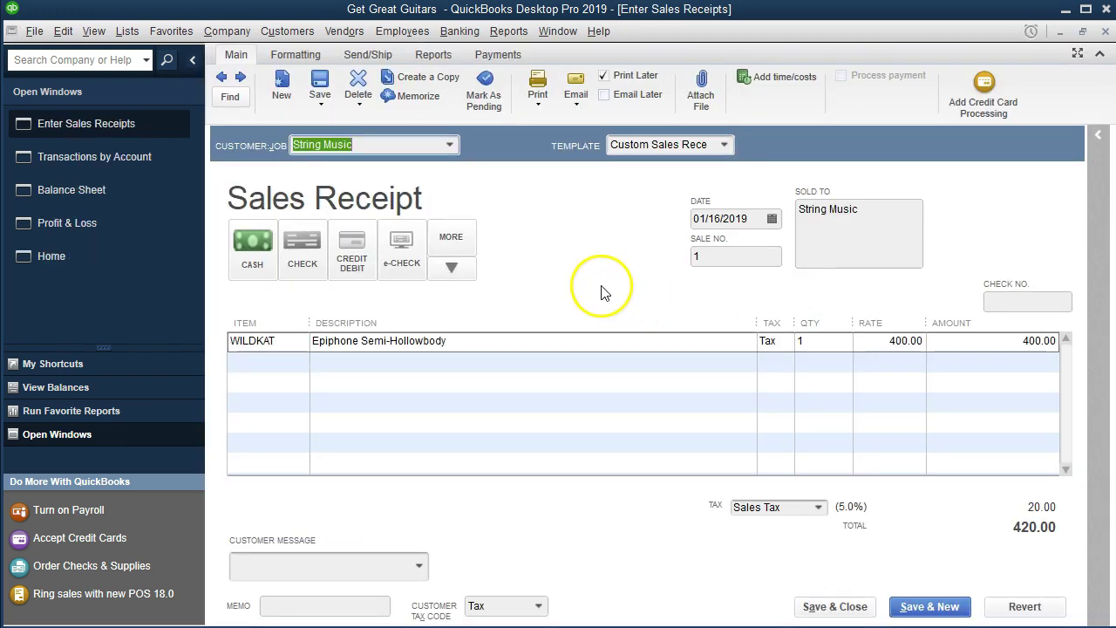
click(1104, 35)
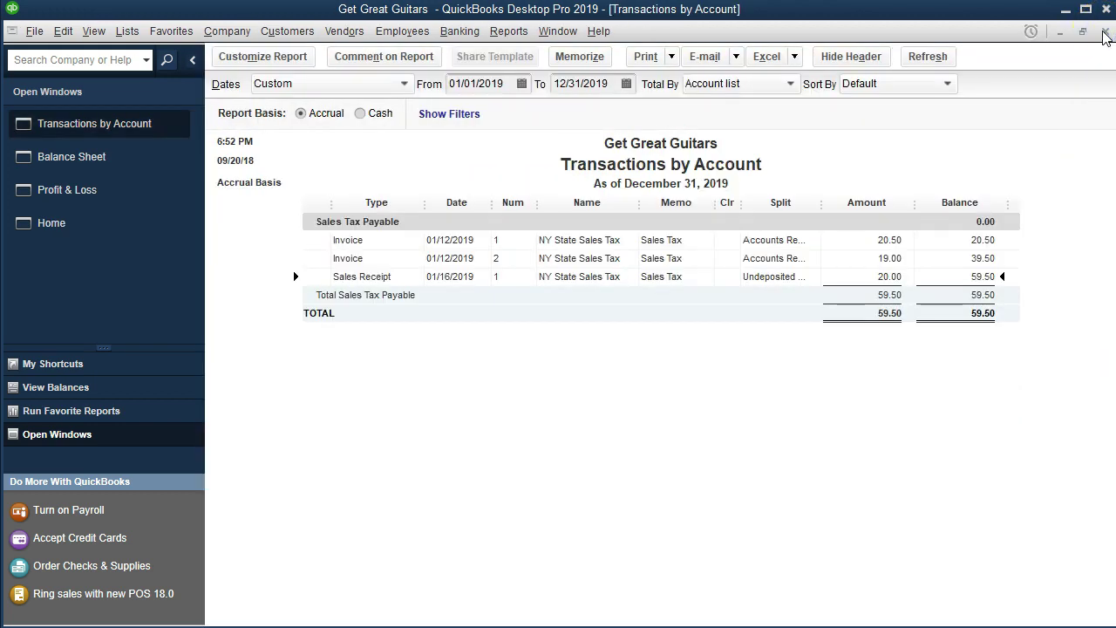
click(1105, 35)
Trace the Balance Sheet's Inventory Asset balance through its transaction detail to the String Music sales receipt
scroll(615, 369, up, 2)
scroll(615, 374, up, 2)
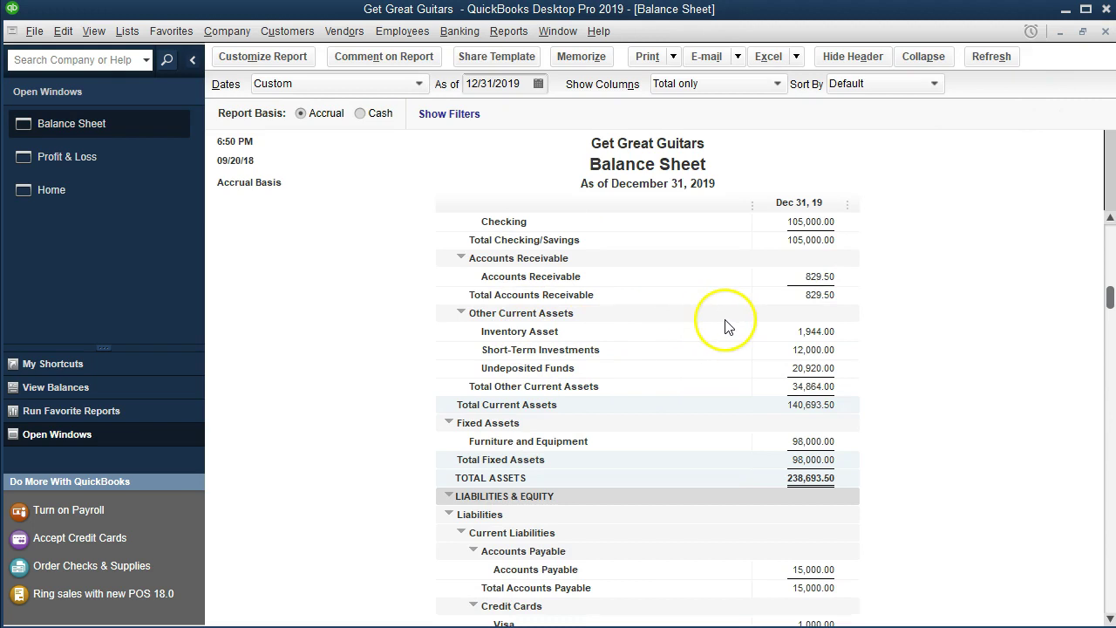
double_click(776, 331)
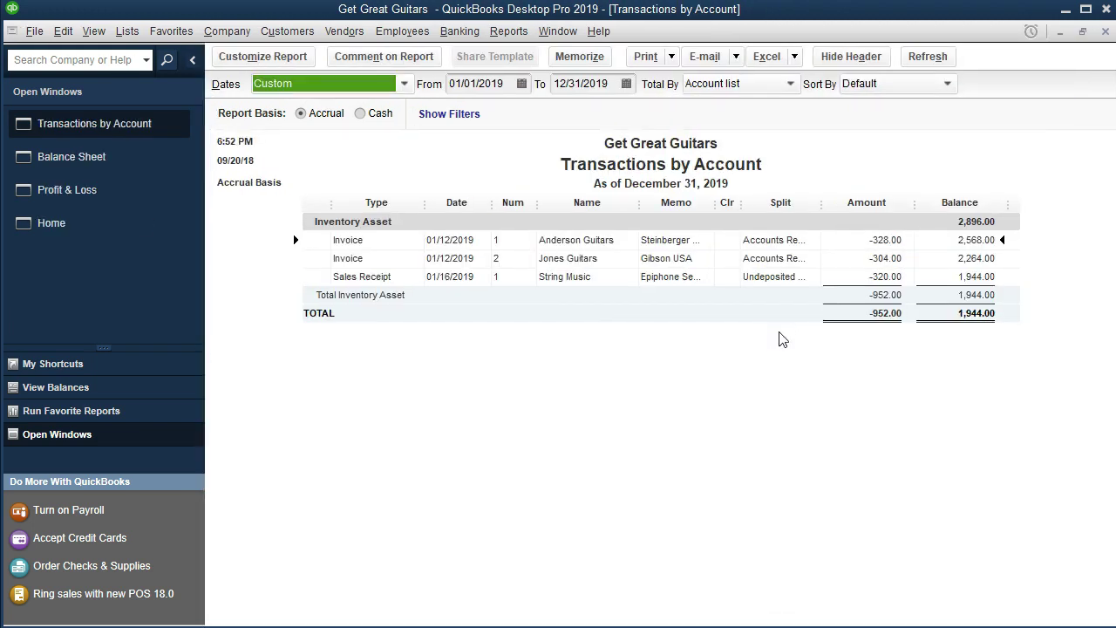
double_click(846, 279)
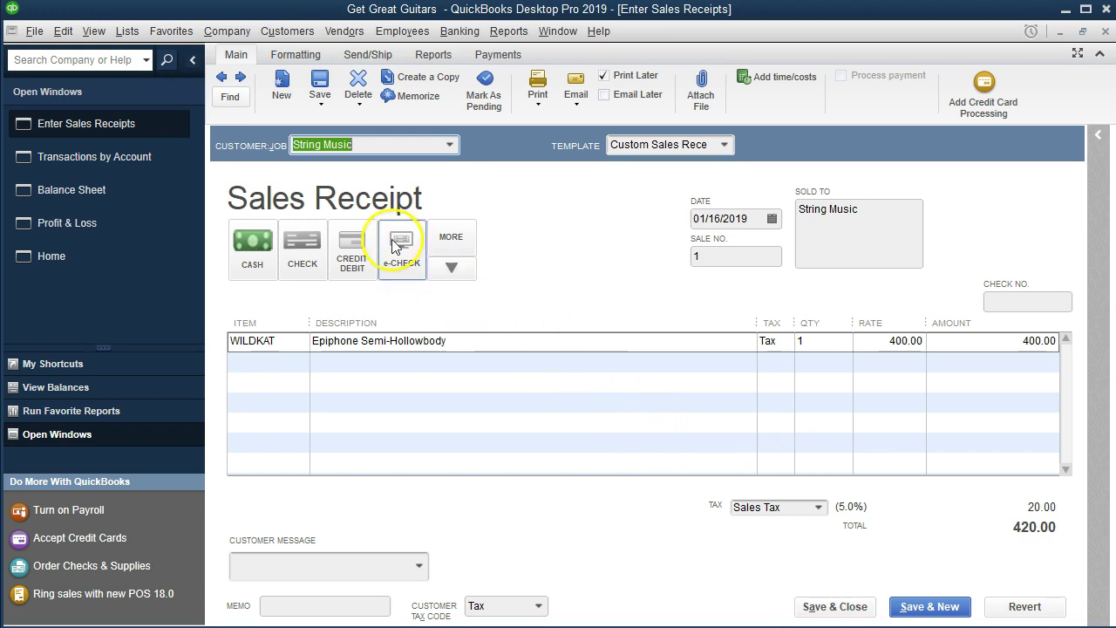
Review the WILDKAT record's cost and accounts in the Item List, and return to the Inventory Asset transaction detail
click(127, 31)
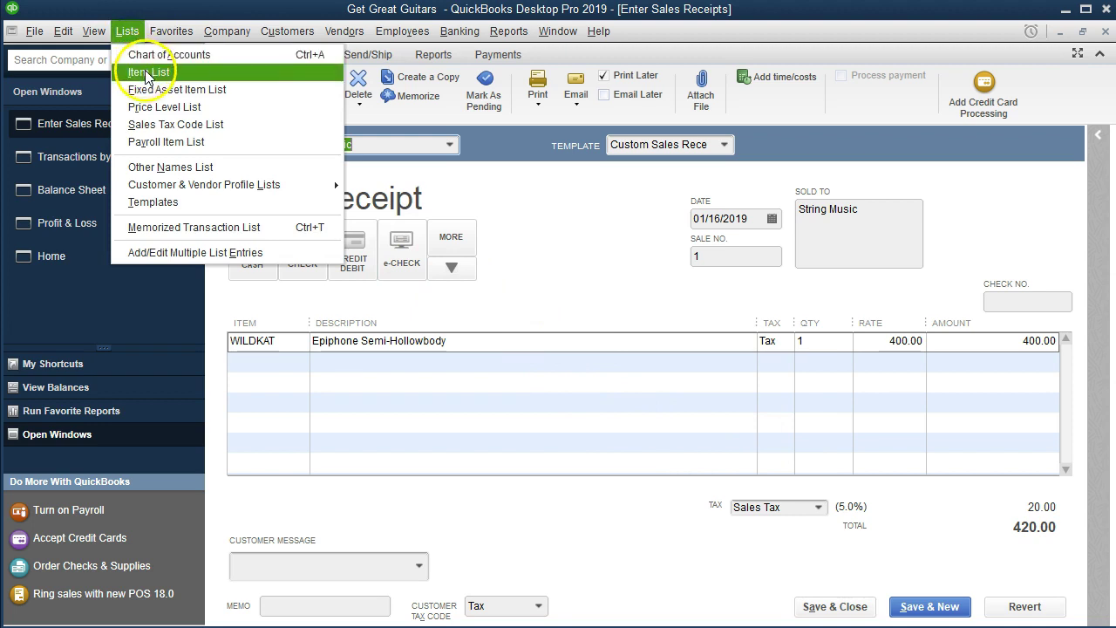
click(177, 75)
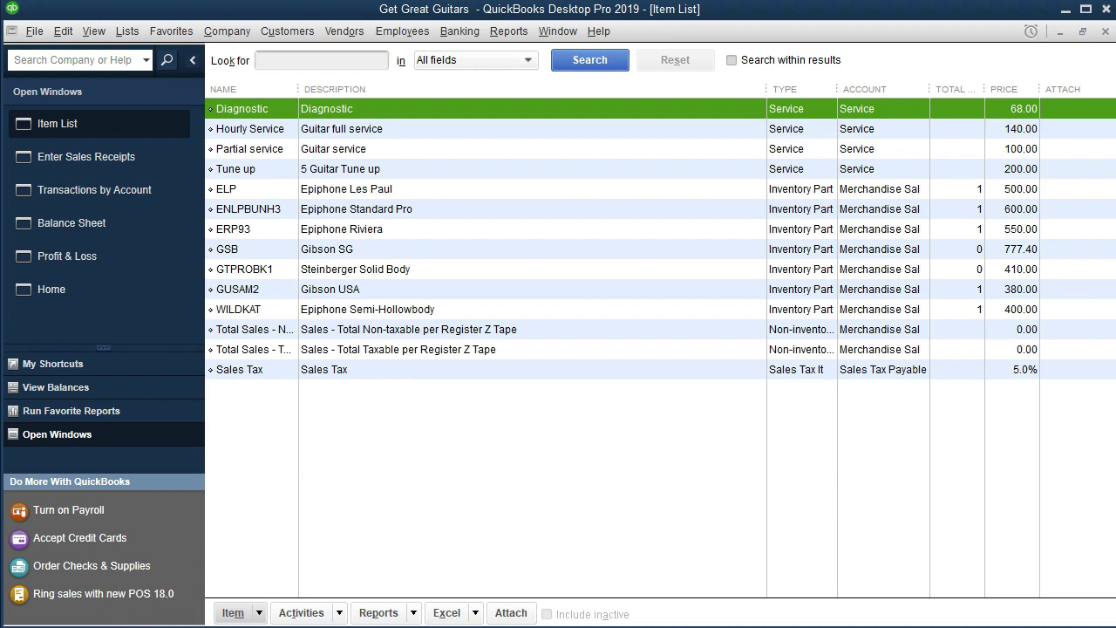
double_click(391, 312)
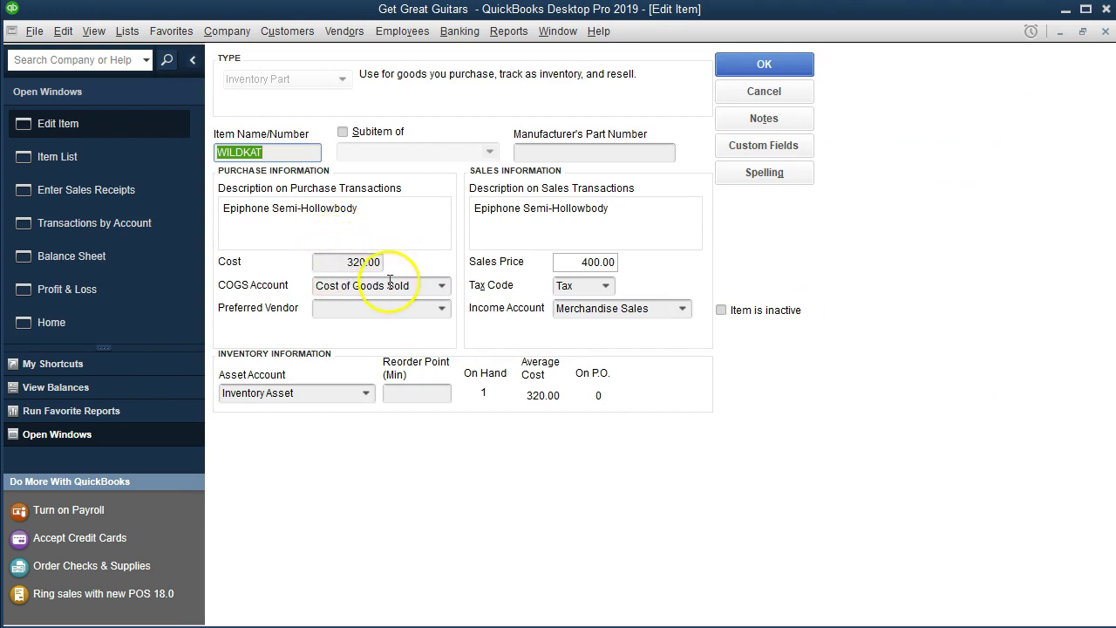
click(1105, 33)
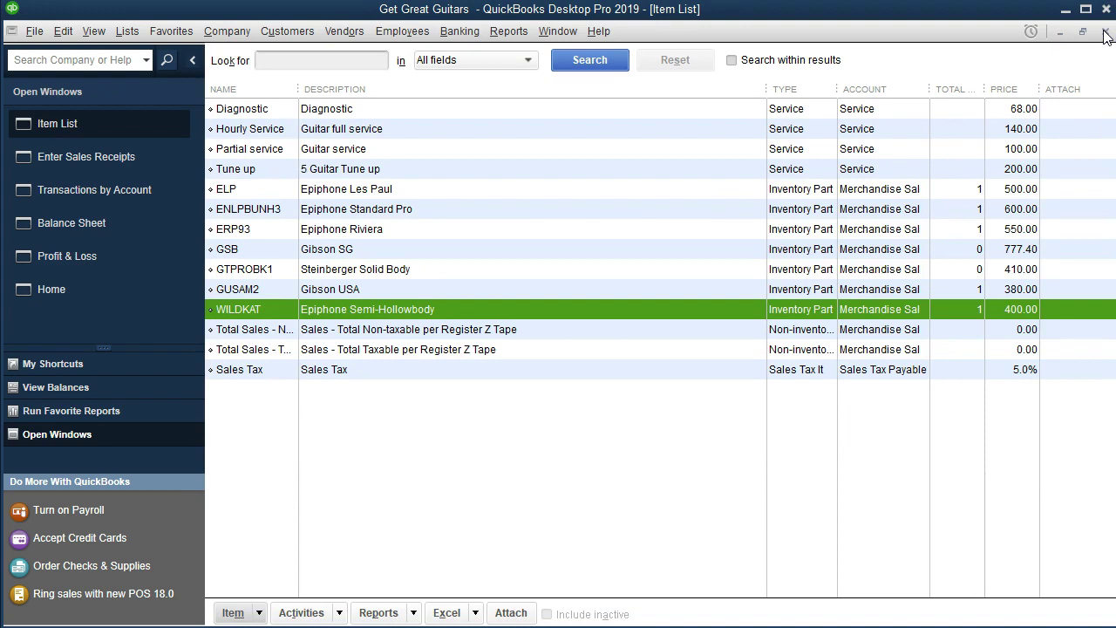
click(1105, 33)
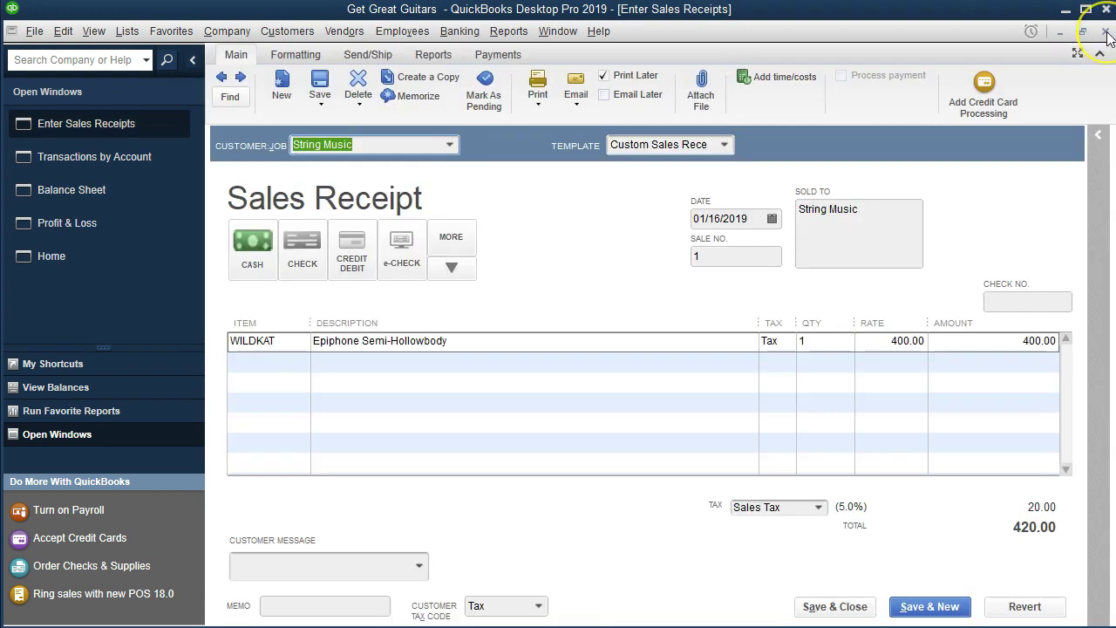
click(1106, 33)
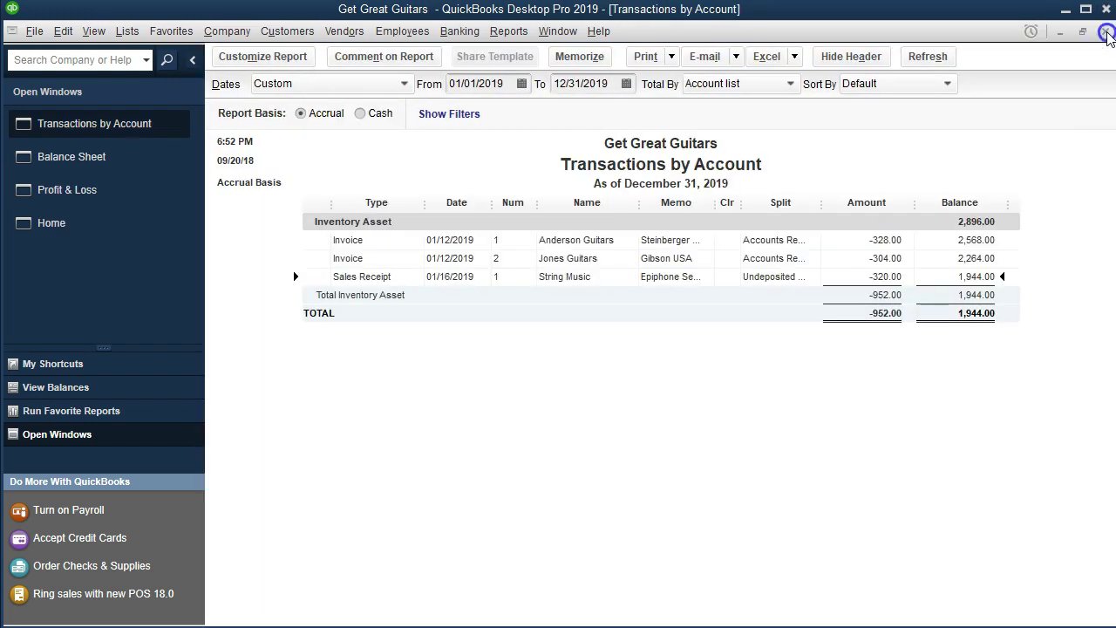
Trace Cost of Goods Sold on the Profit & Loss to the String Music sales receipt, and return to the report
click(1106, 33)
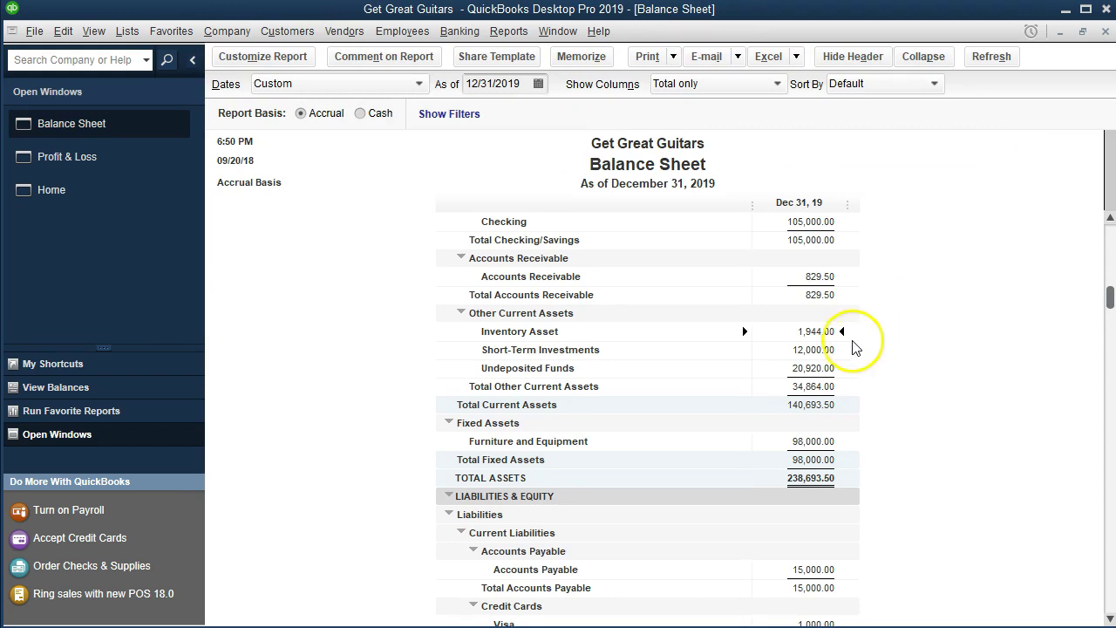
click(170, 165)
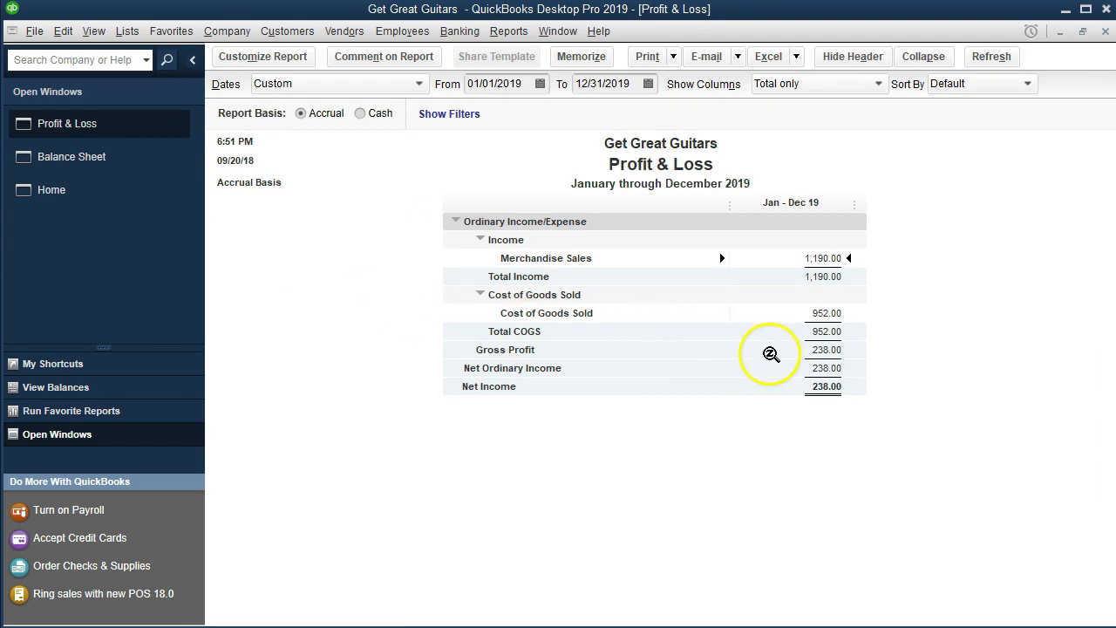
click(802, 352)
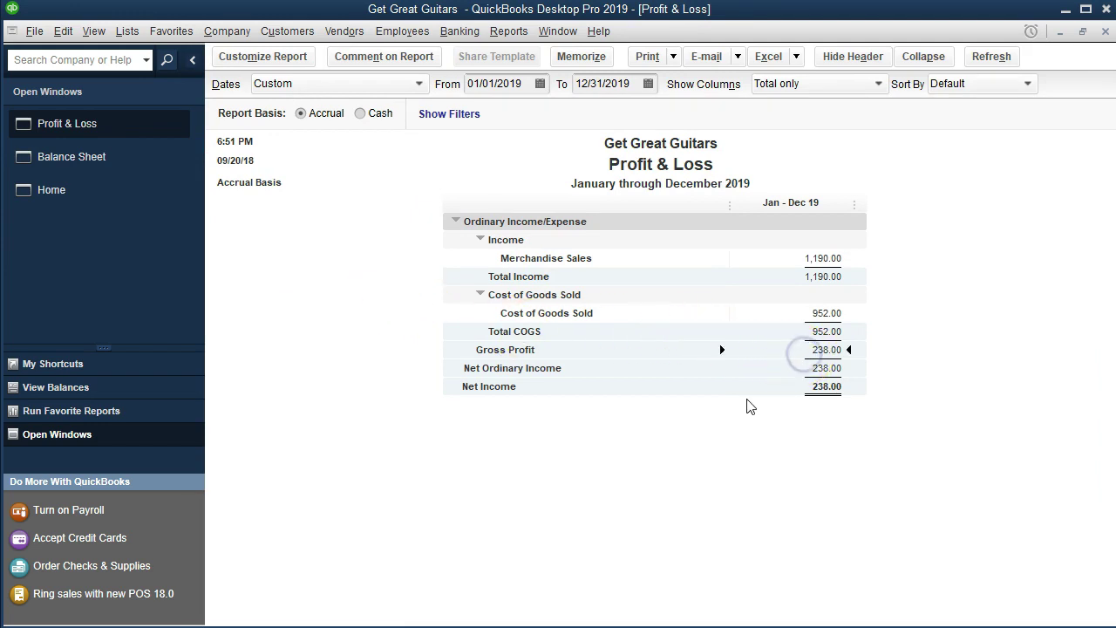
double_click(803, 315)
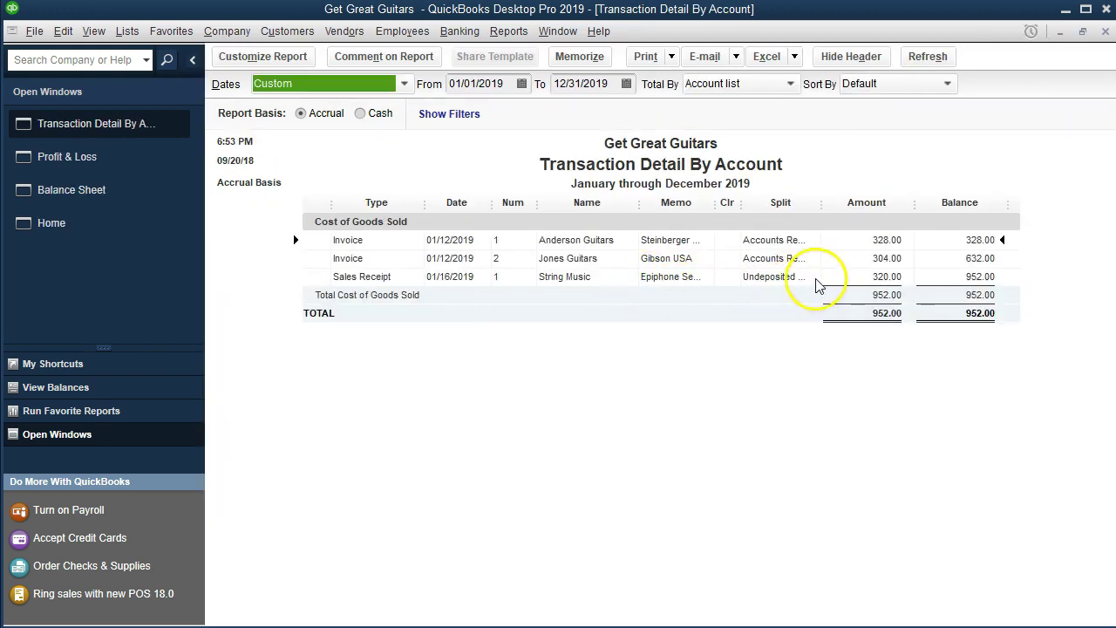
double_click(847, 275)
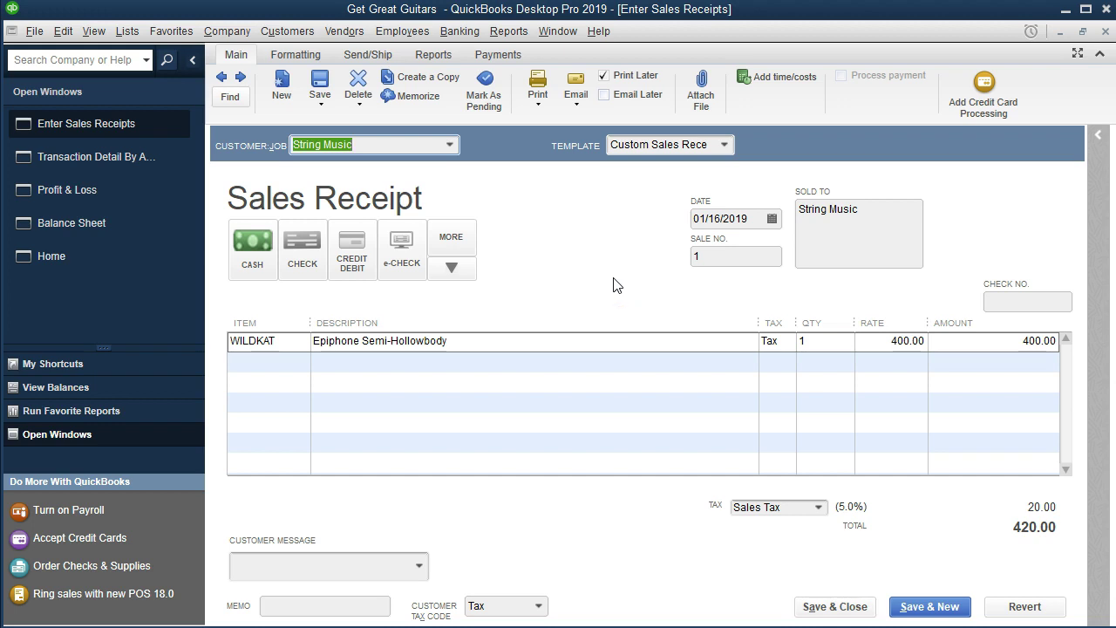
click(1105, 33)
click(1105, 33)
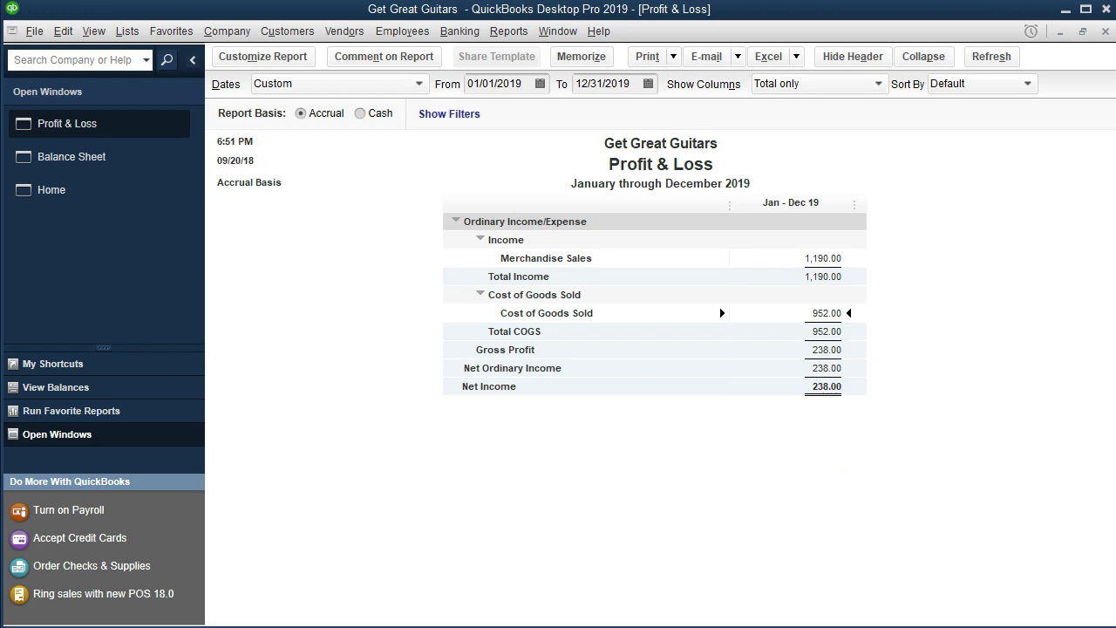
Start a new sales receipt and quick-add Sam The Guitar Man as its customer
click(70, 191)
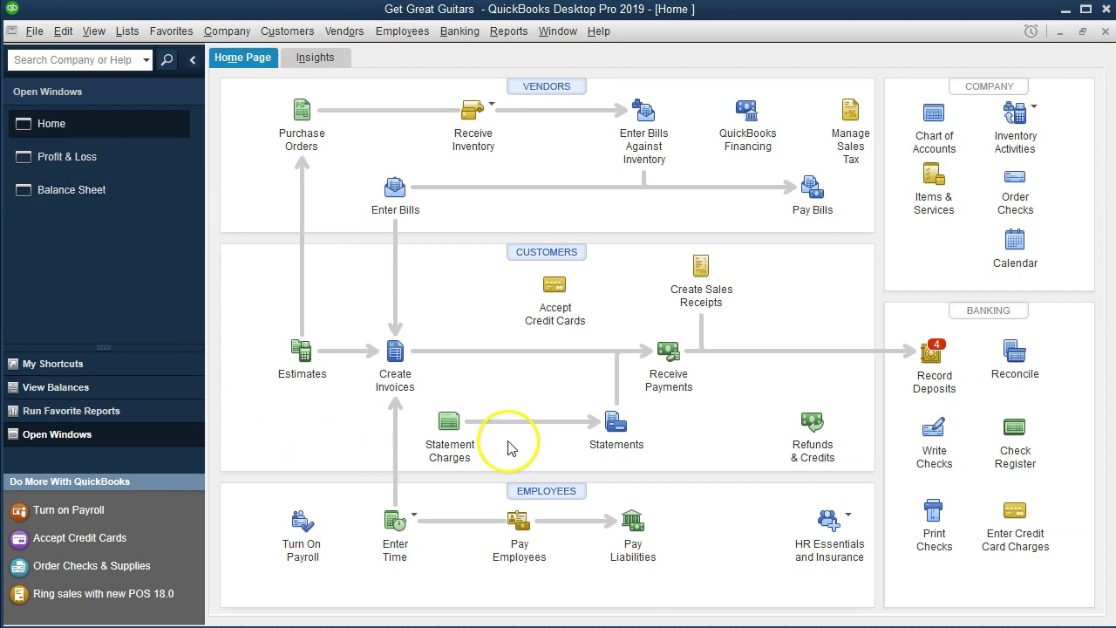
click(700, 285)
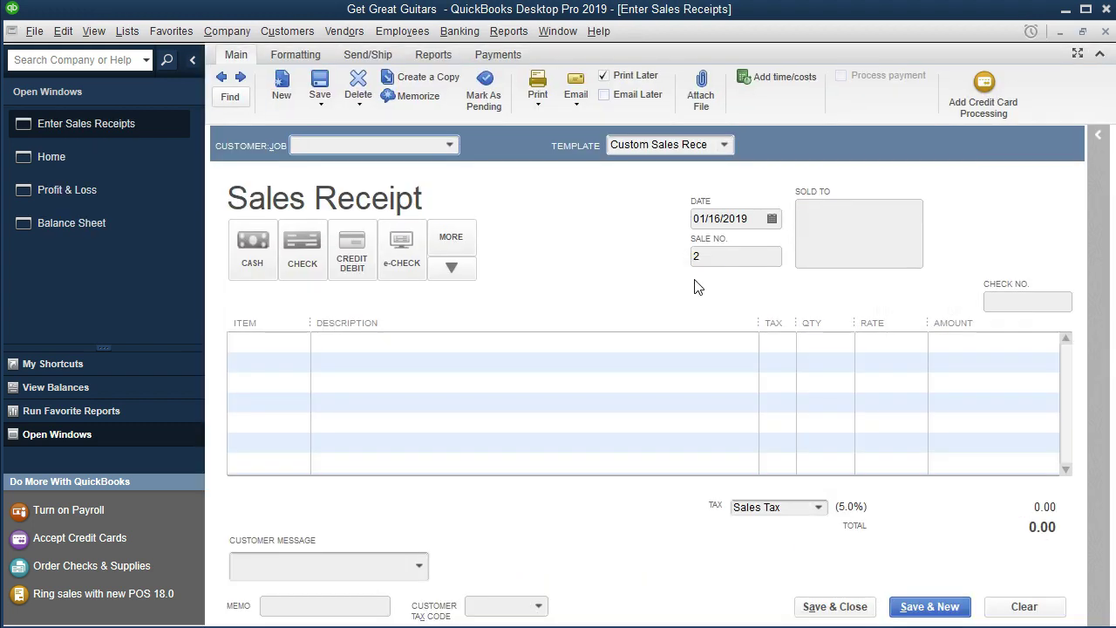
click(450, 144)
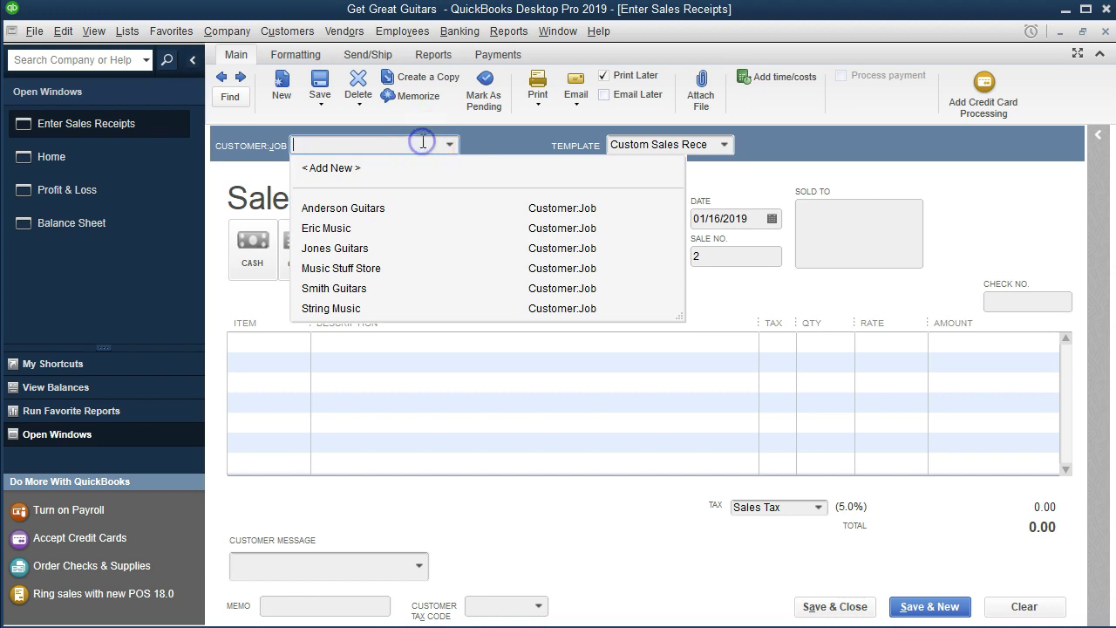
text(Sam)
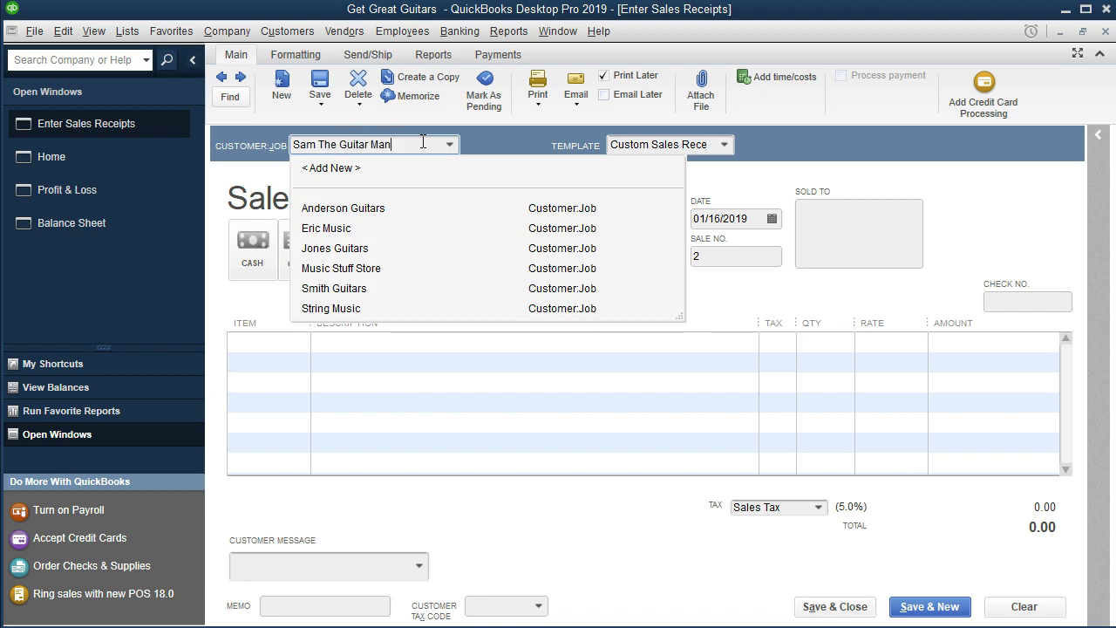
text(The Guitar Man)
key(Tab)
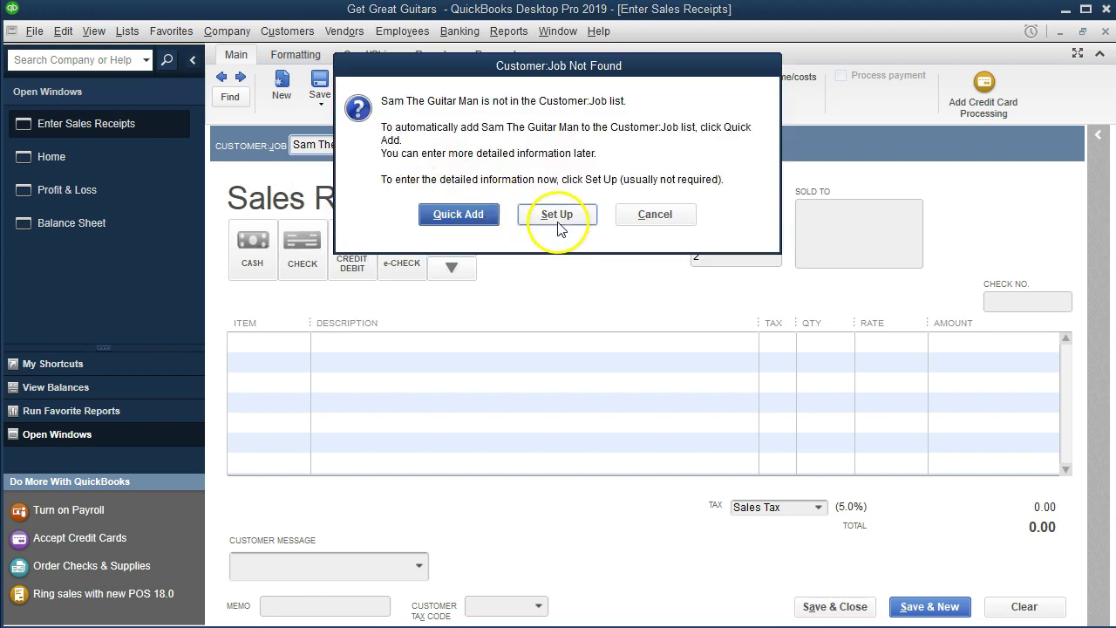
click(469, 221)
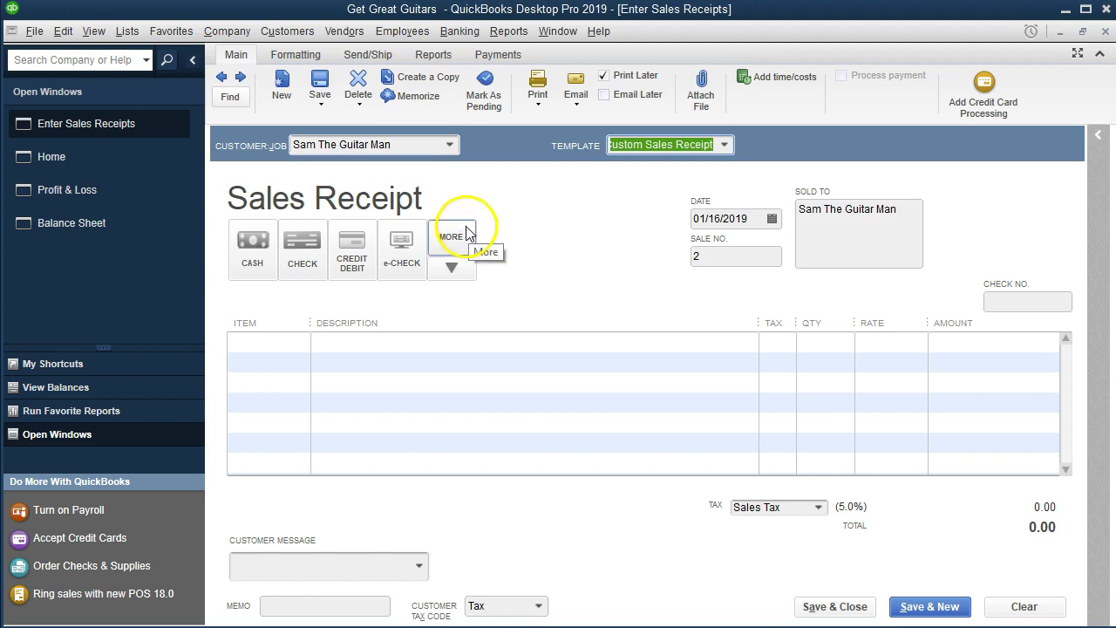
Set the receipt's payment method to Cash and go through the header fields to the first item line
click(265, 247)
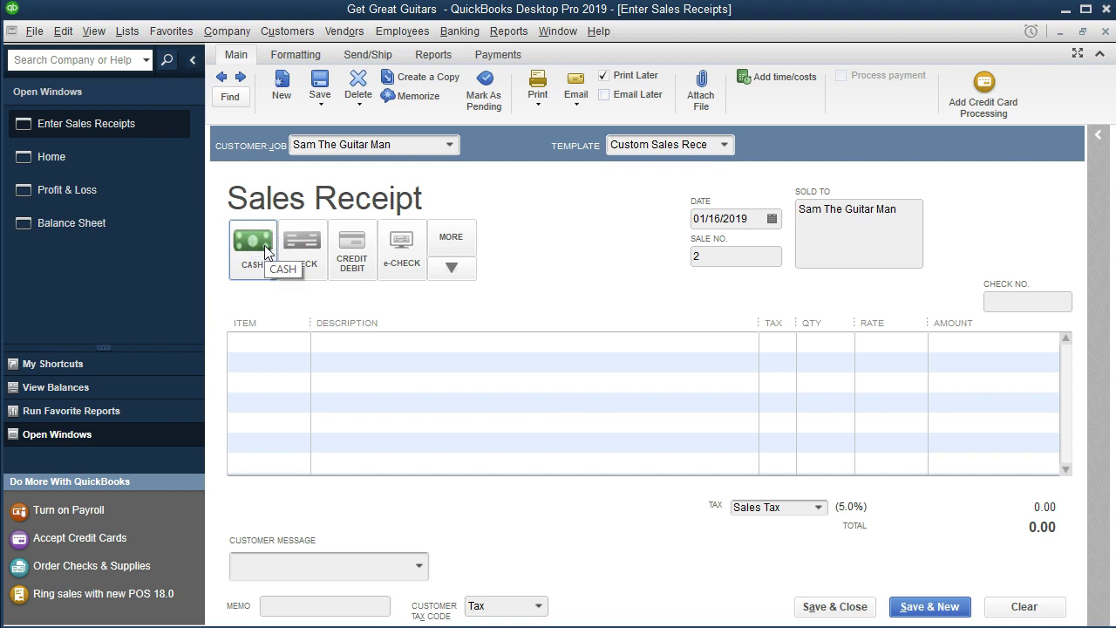
click(352, 248)
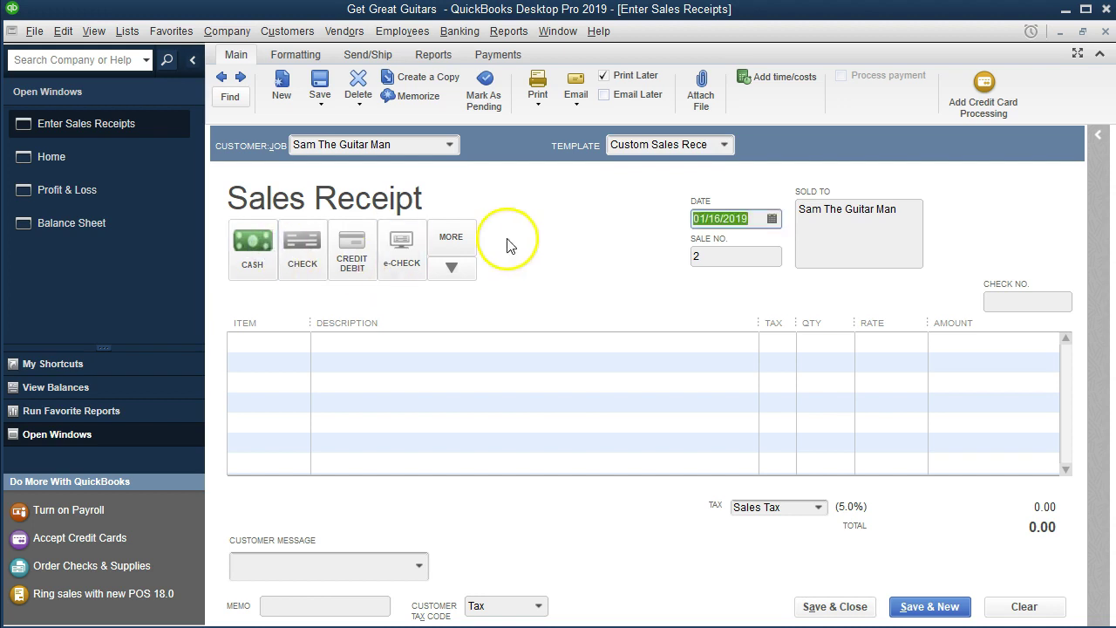
key(Tab)
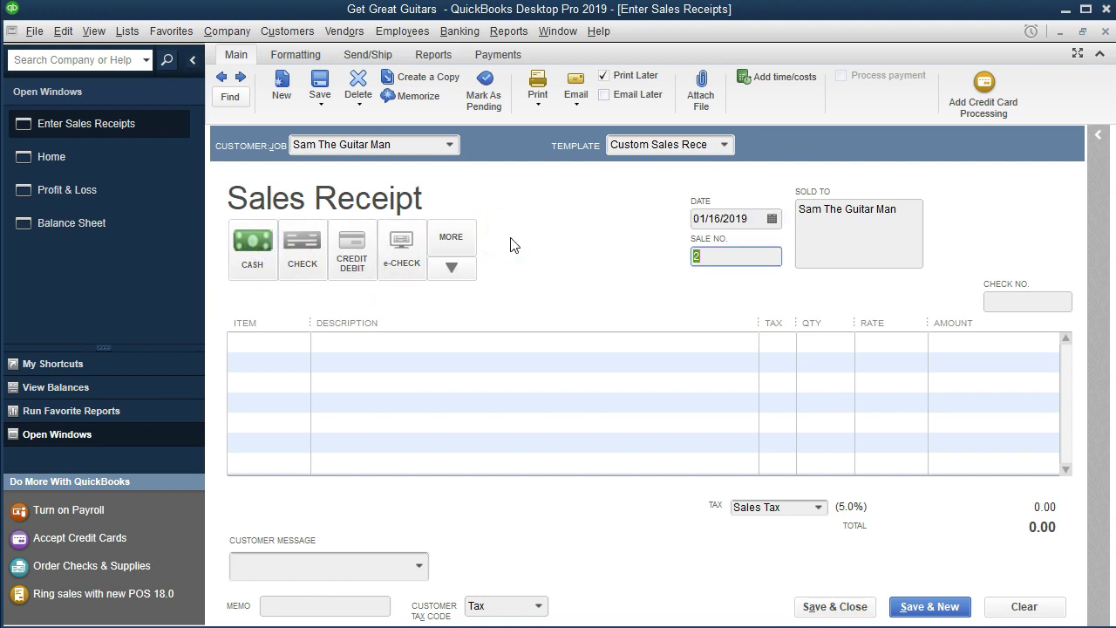
key(Tab)
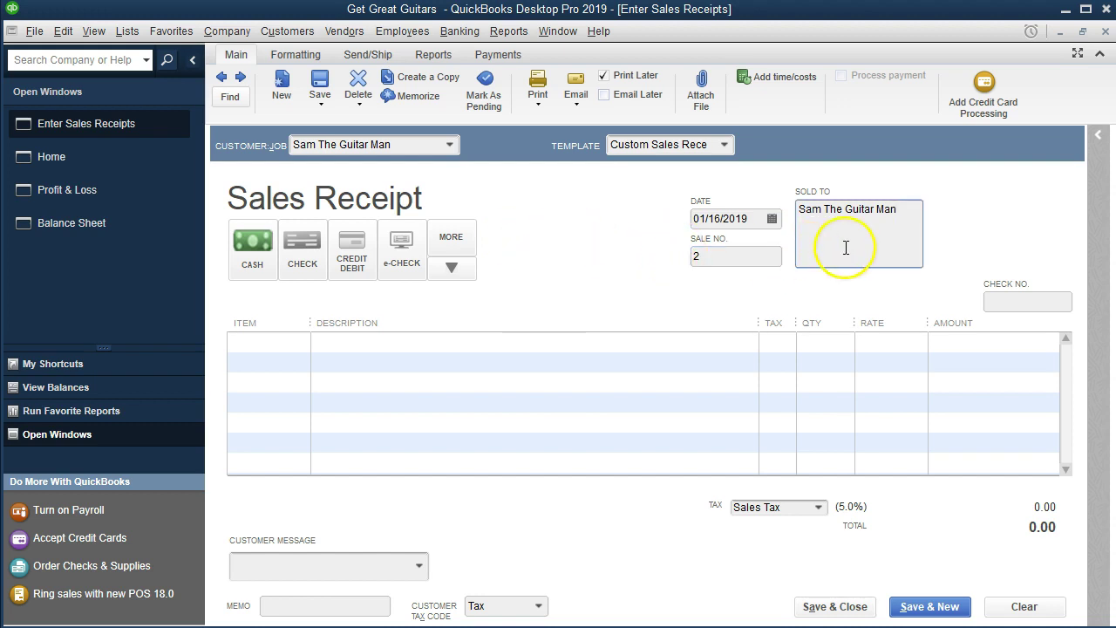
key(Tab)
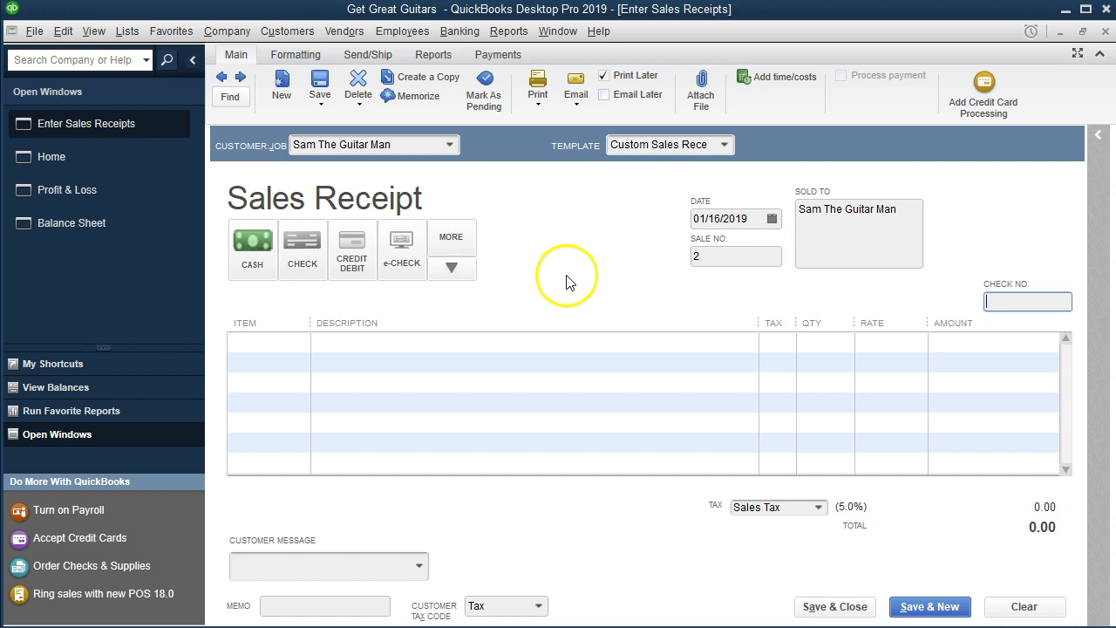
key(Tab)
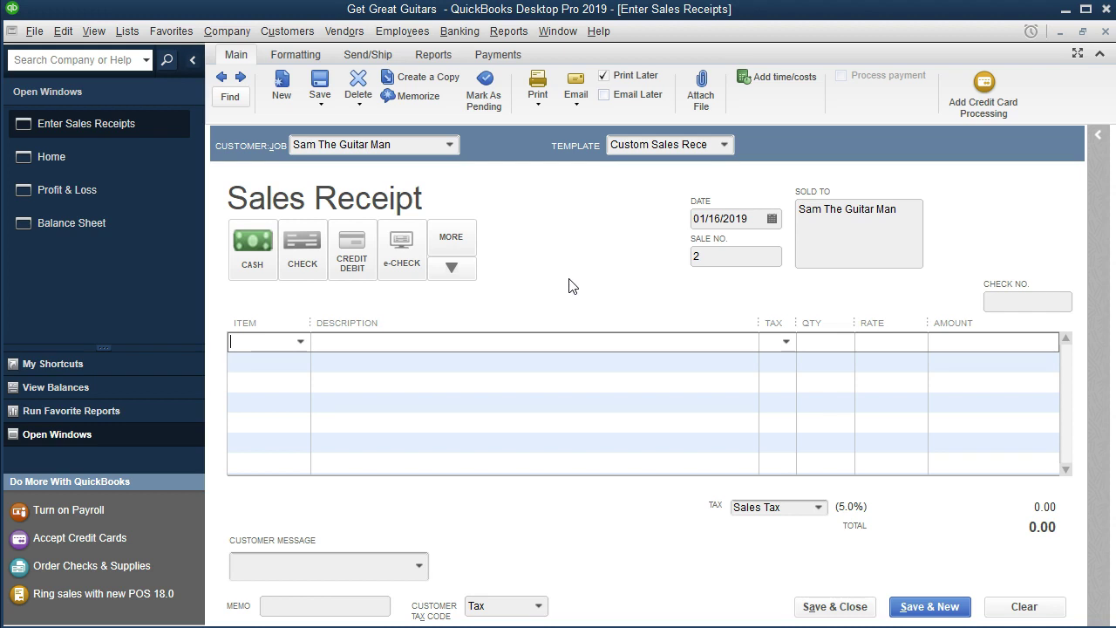
Enter the Diagnostic service as the first line item of the sales receipt
text(Diagnostic)
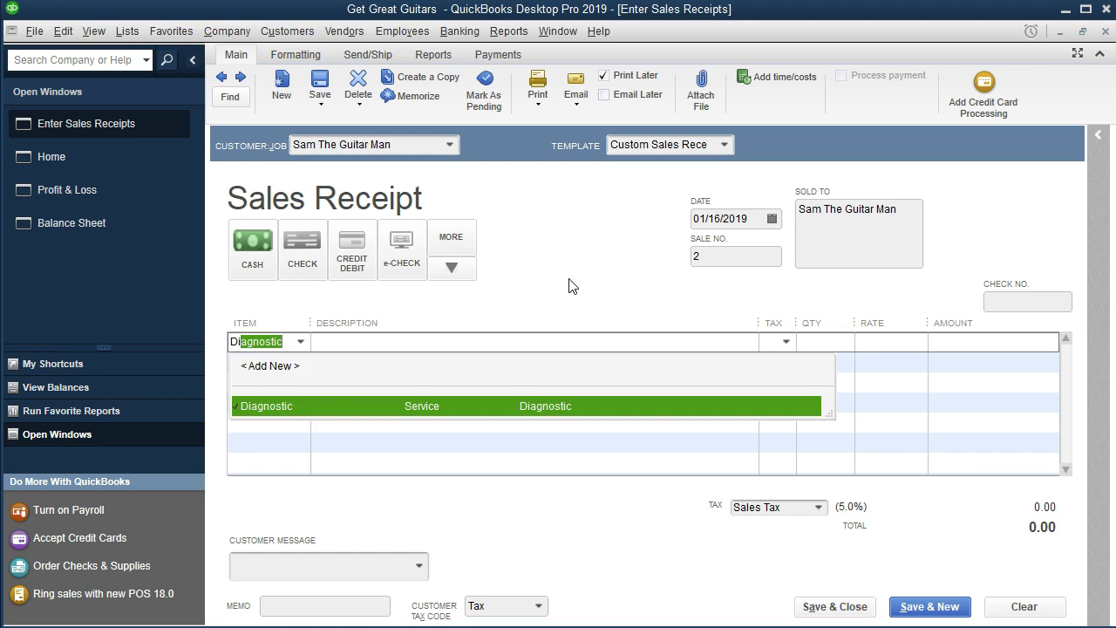
click(302, 342)
click(302, 342)
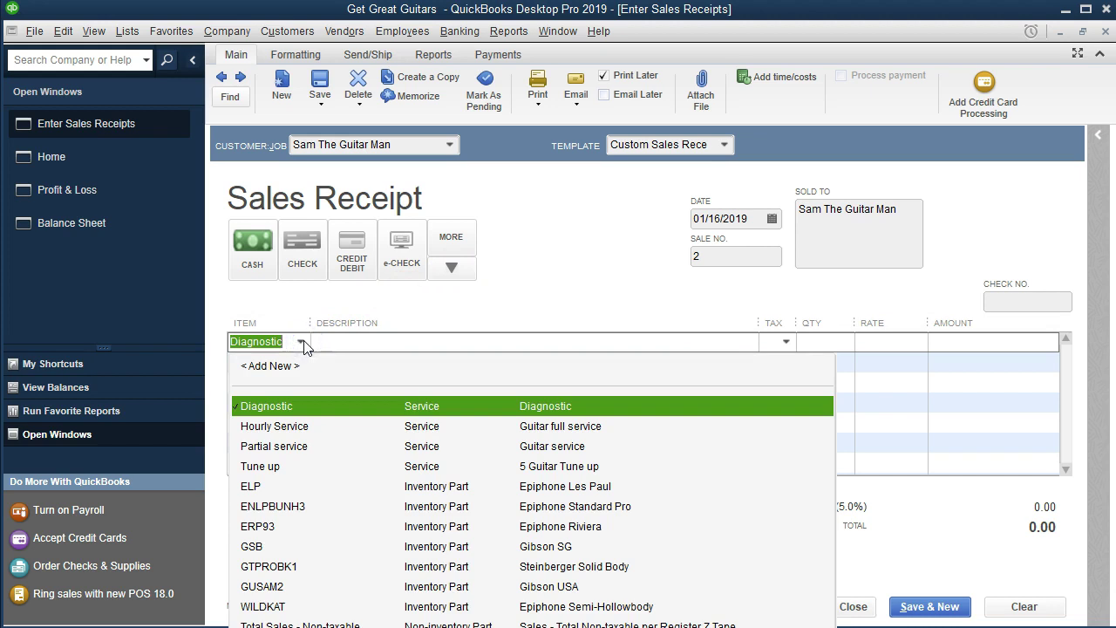
click(301, 342)
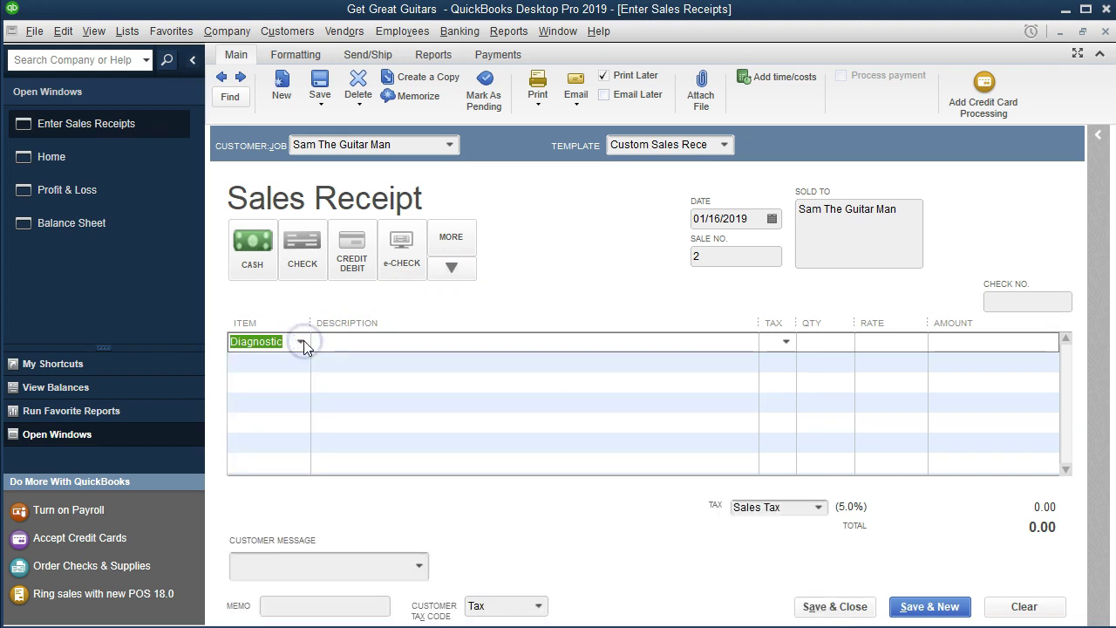
key(Tab)
click(316, 349)
key(Tab)
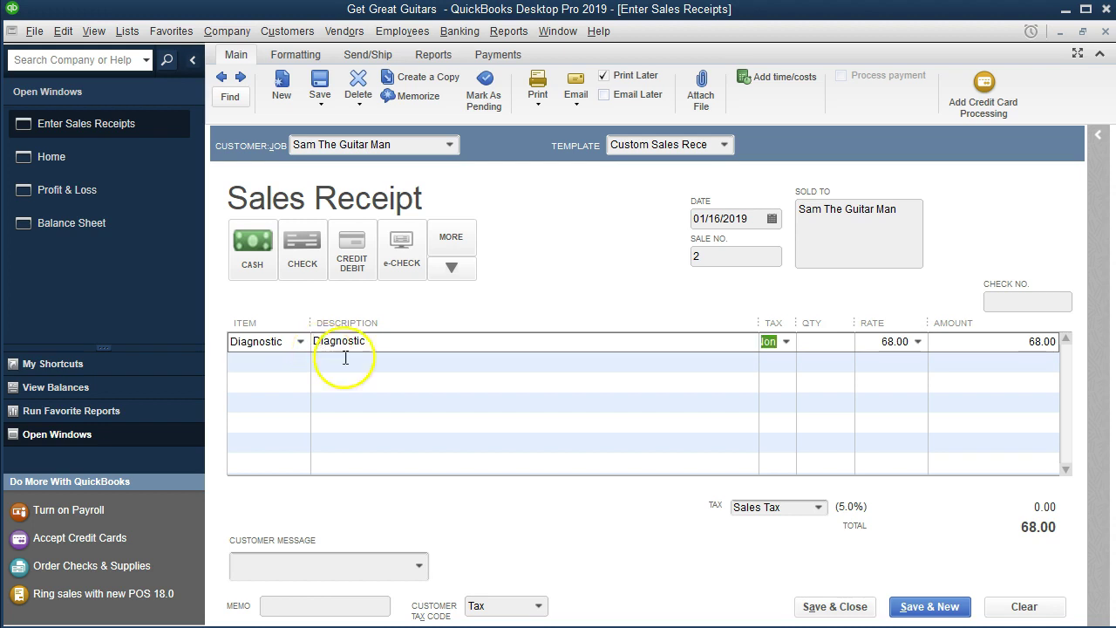
Widen the line items' Tax column, check the Diagnostic line's tax code options, and set its quantity to 1
mouse_move(759, 323)
mouse_down()
mouse_move(718, 336)
mouse_move(774, 323)
mouse_up()
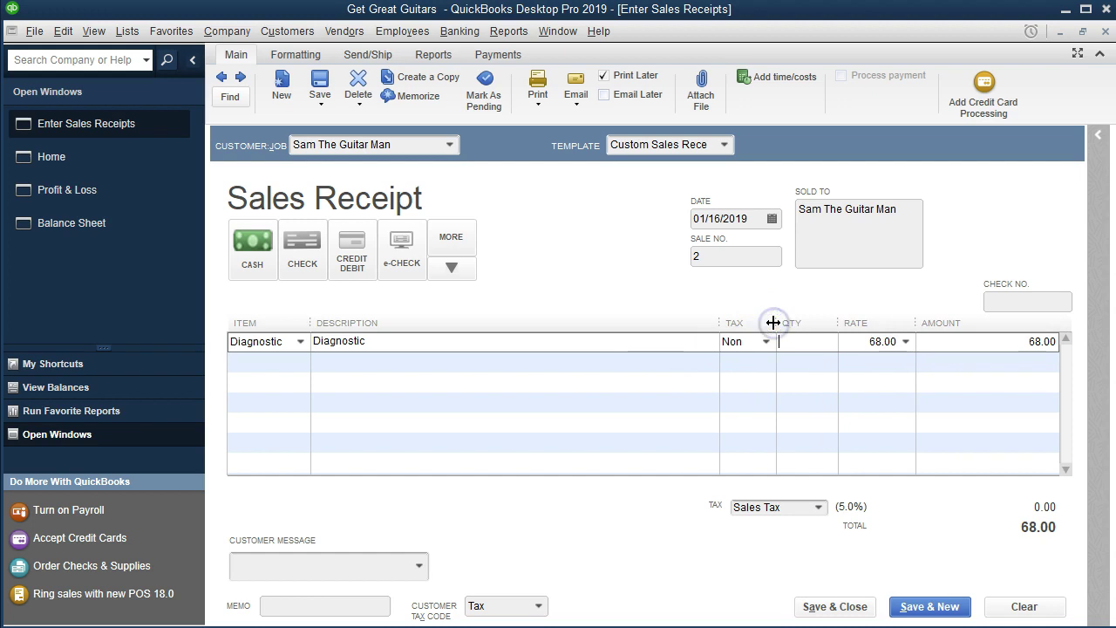
key(Tab)
click(765, 344)
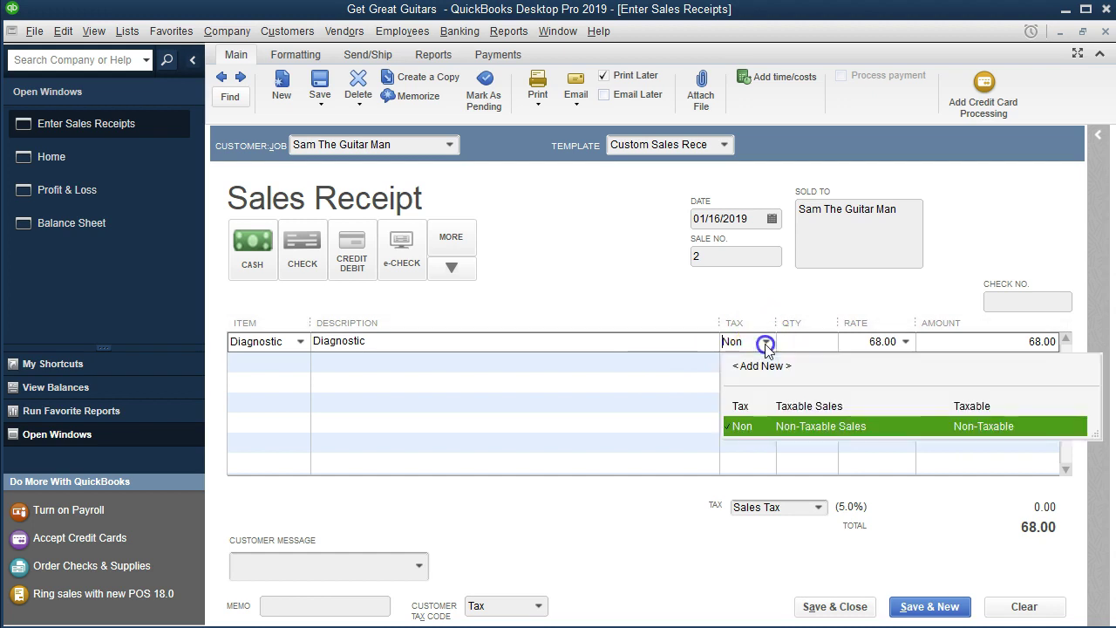
click(765, 343)
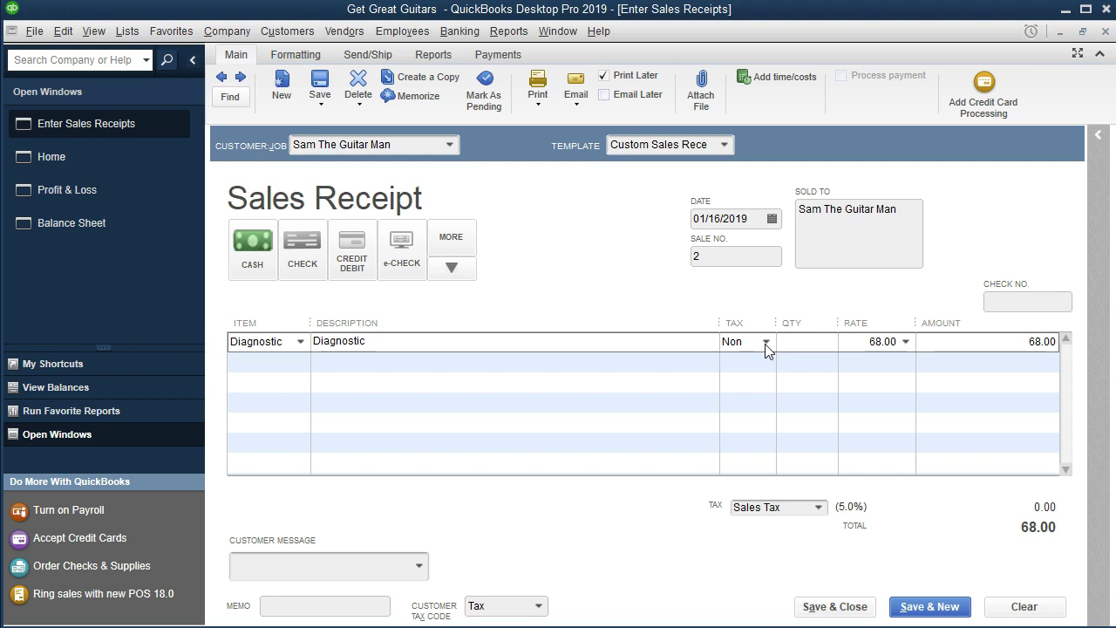
text(1)
key(Tab)
key(Tab)
key(Tab)
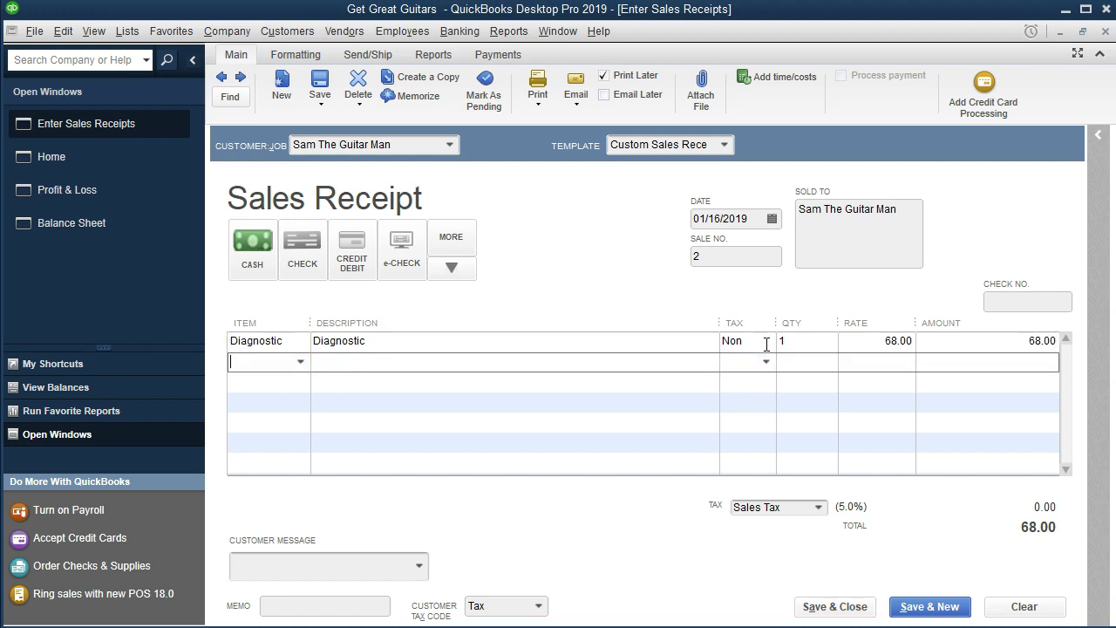
Enter Hourly Service as the second line item and review the available items
text(Hour)
key(Tab)
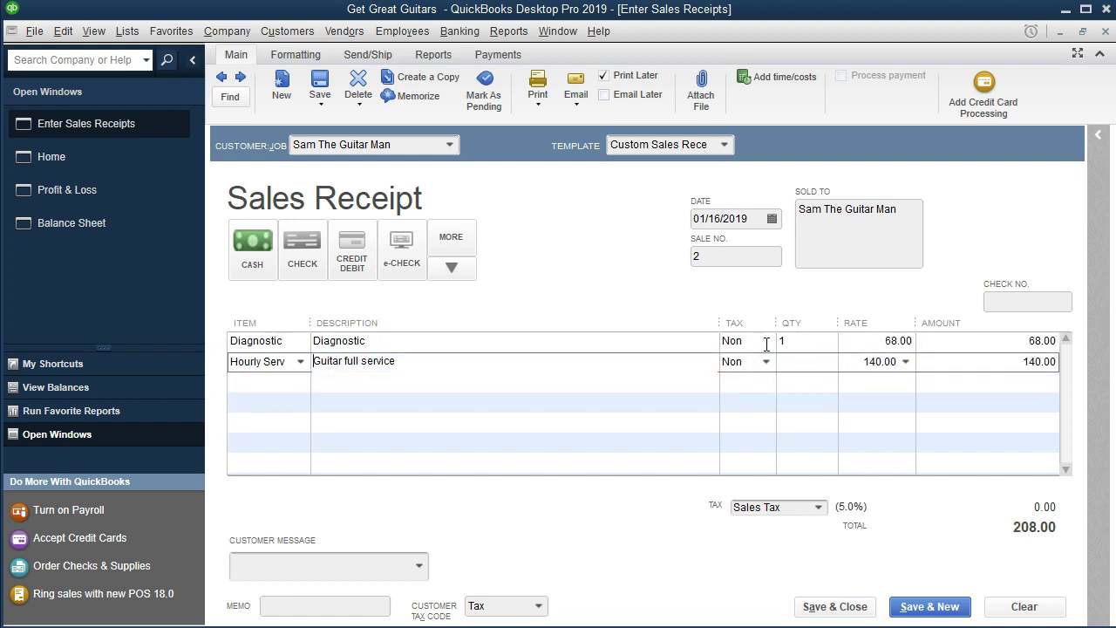
click(301, 363)
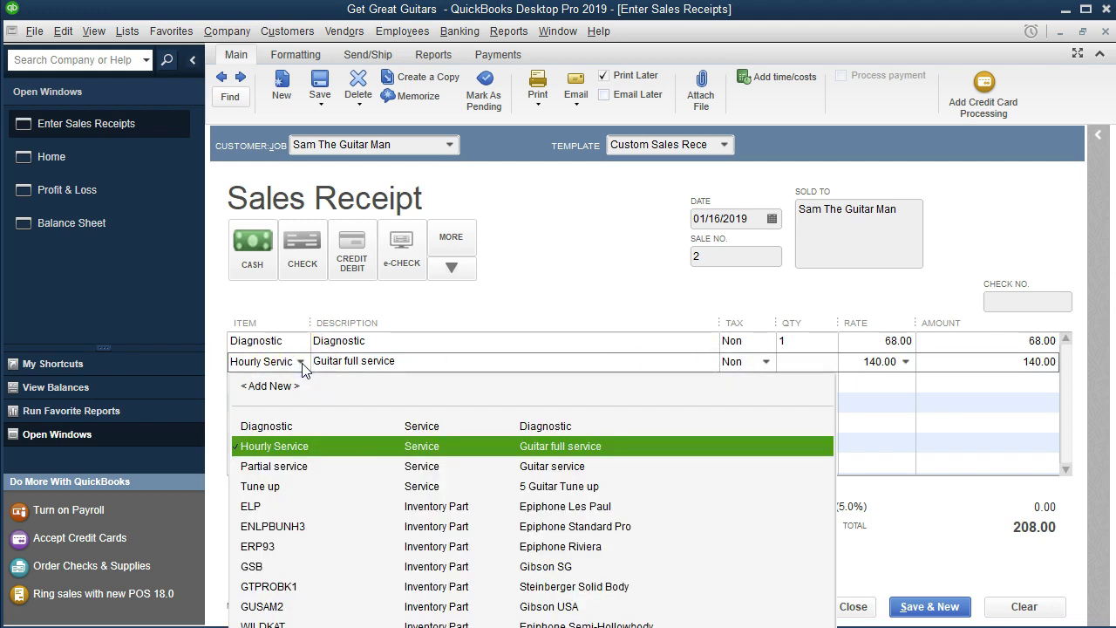
click(301, 364)
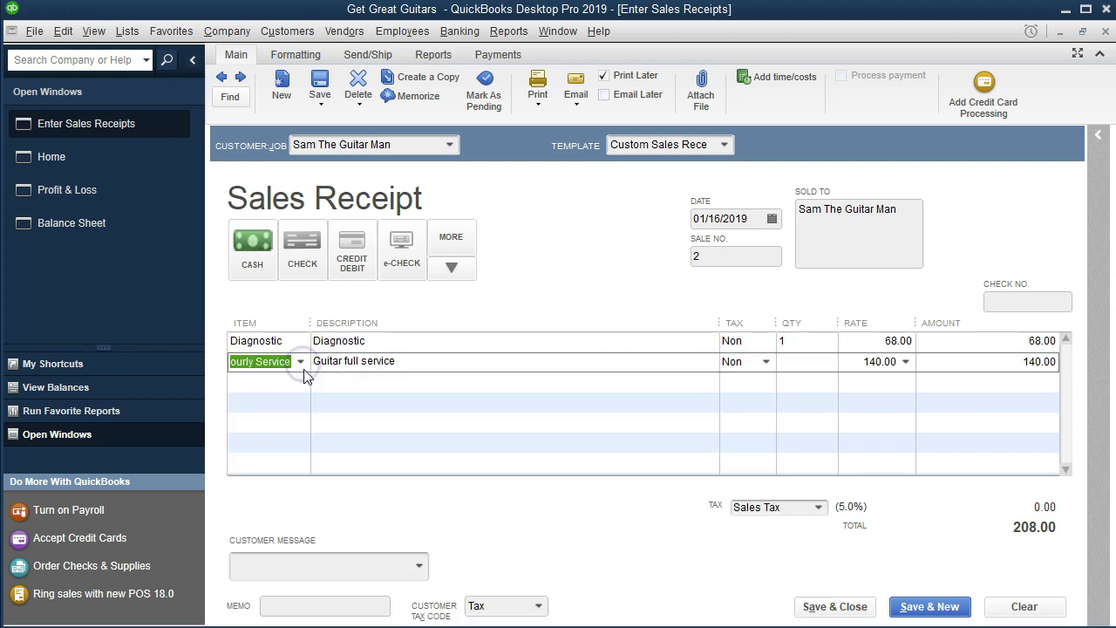
key(Tab)
key(Tab)
click(718, 381)
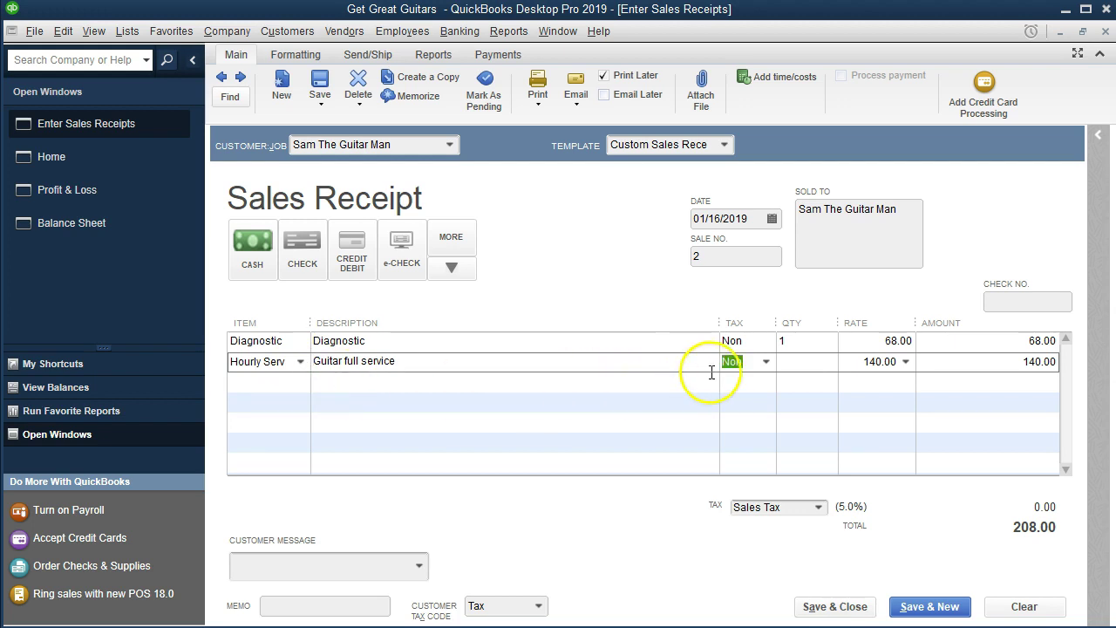
key(Tab)
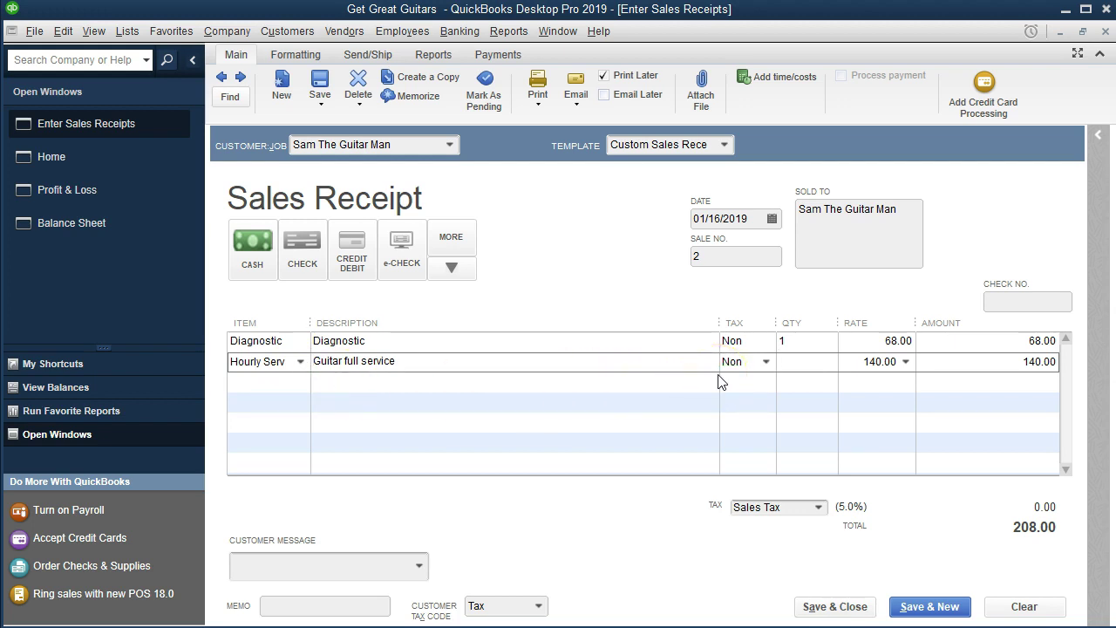
Set the Hourly Service quantity to 1, and save and close the sales receipt
text(1)
key(Tab)
key(Tab)
key(Tab)
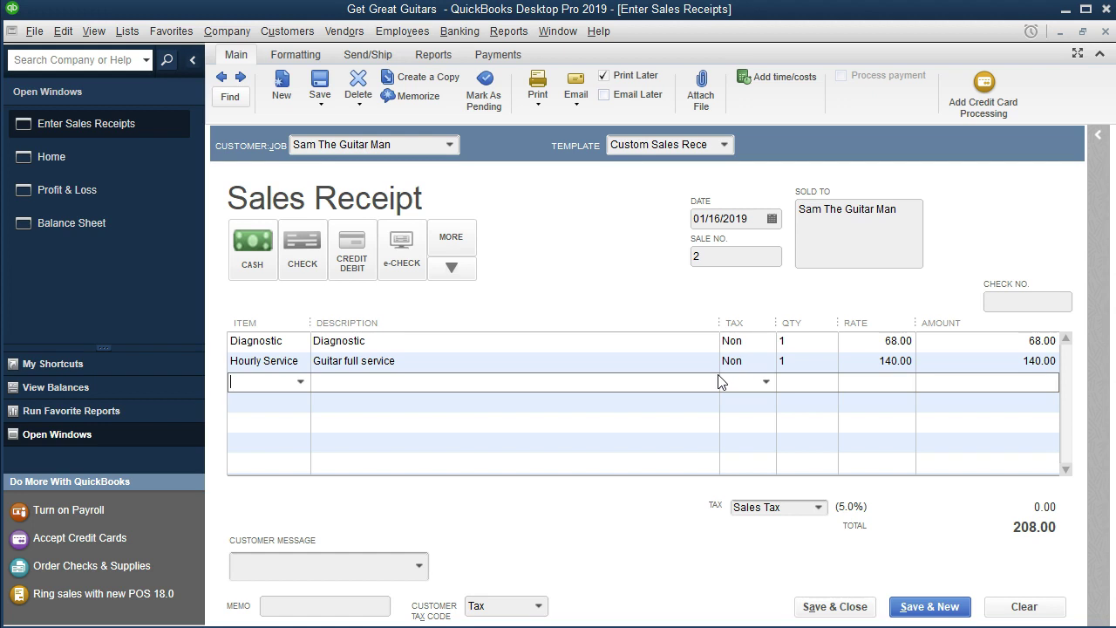
click(633, 321)
click(854, 609)
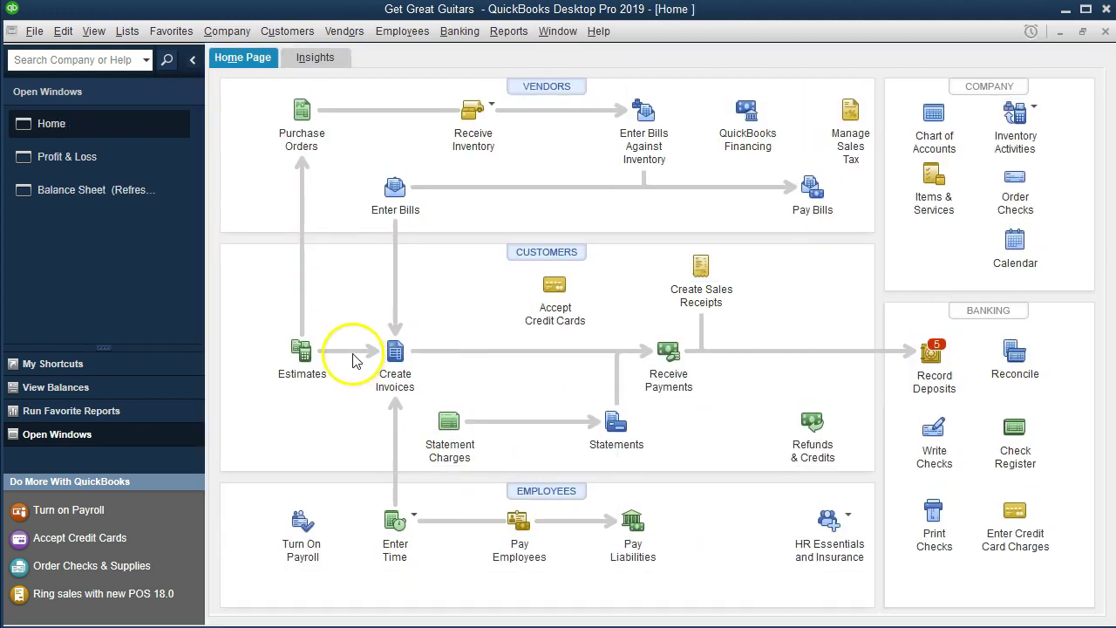
Trace the Balance Sheet's Undeposited Funds to the second 01/16/2019 sales receipt, and return to the Balance Sheet
click(80, 195)
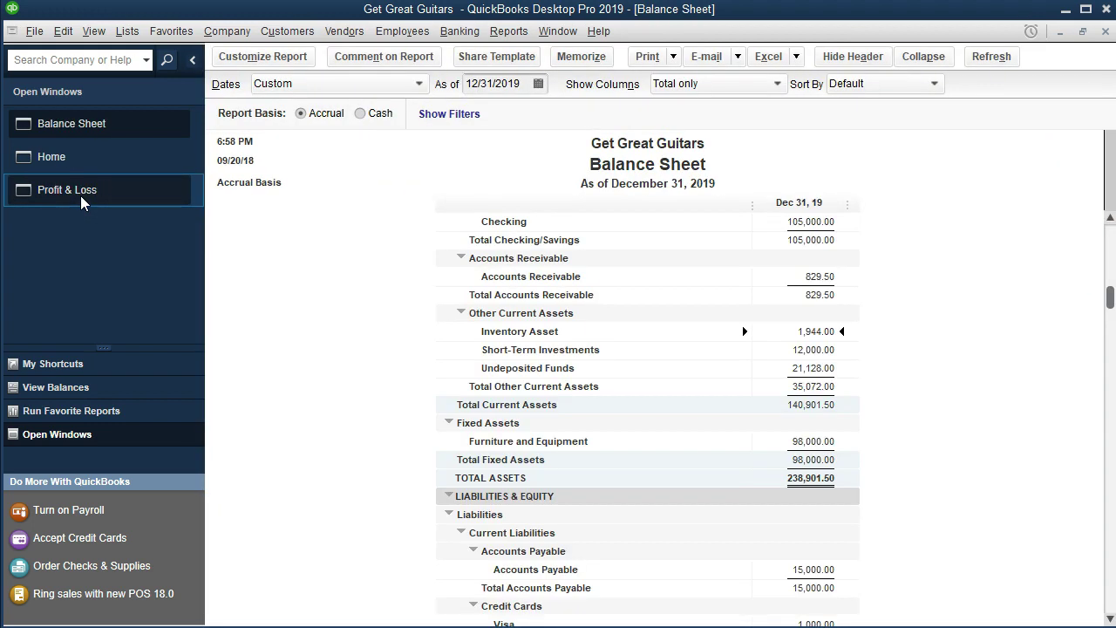
double_click(769, 372)
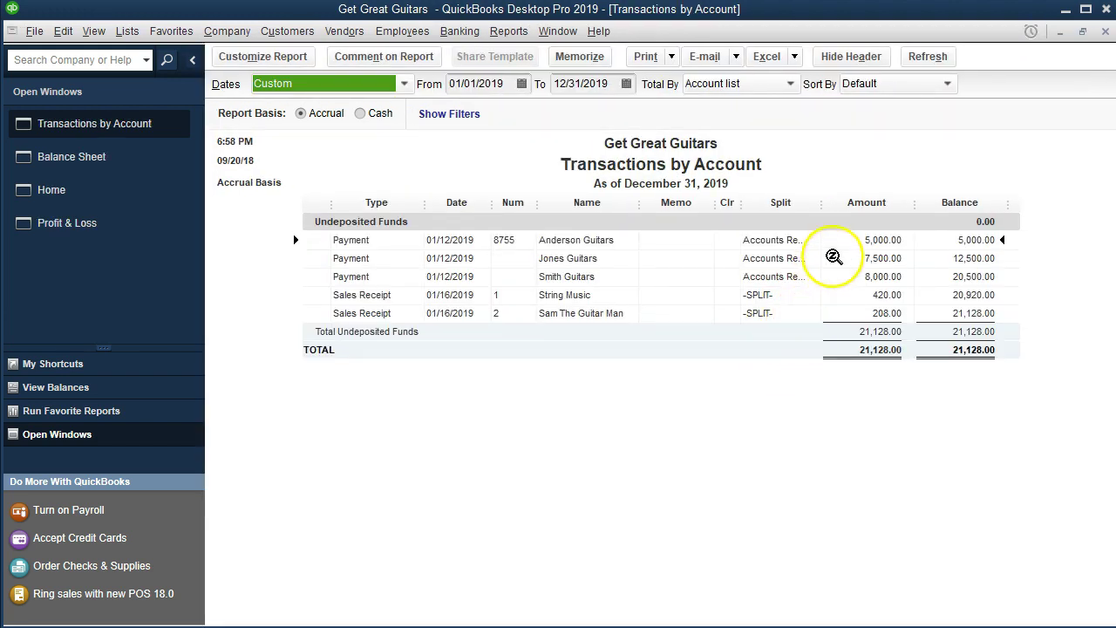
click(843, 313)
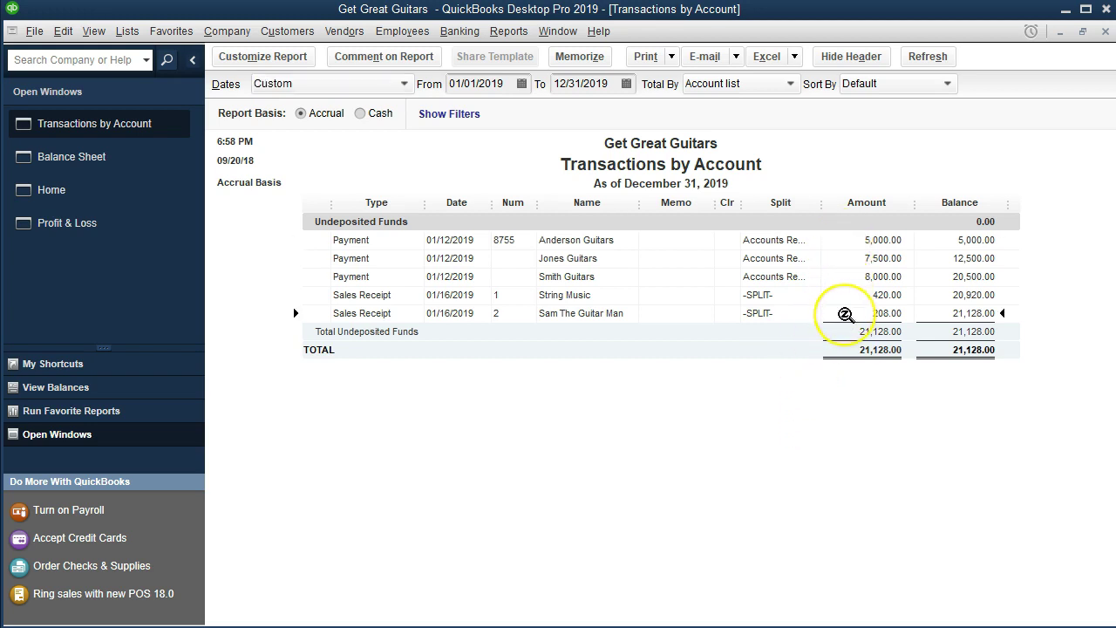
double_click(845, 313)
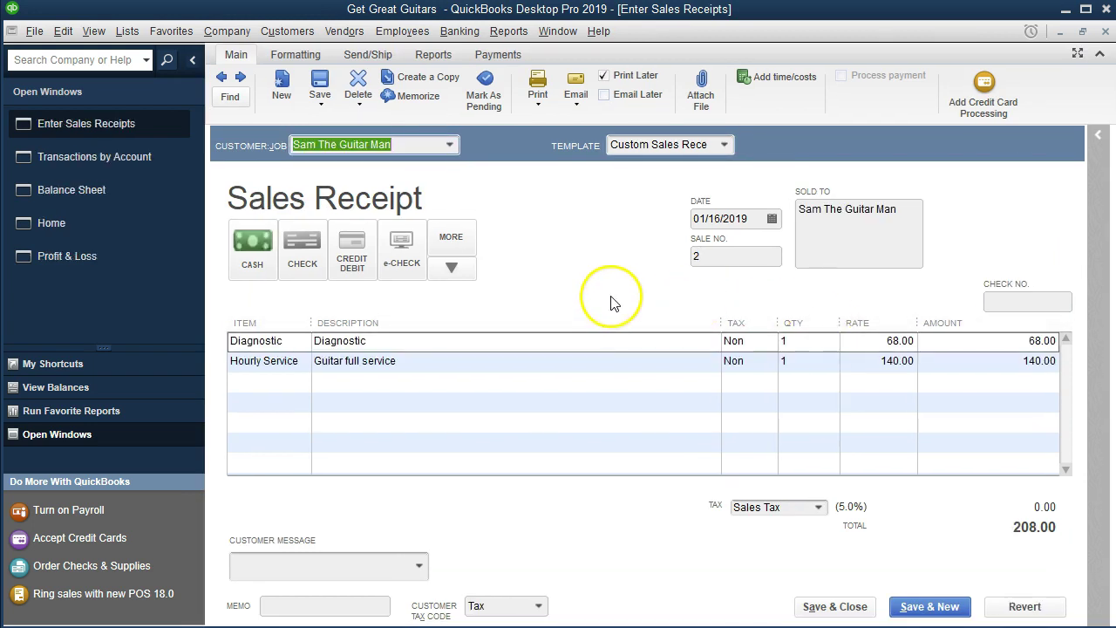
click(1106, 32)
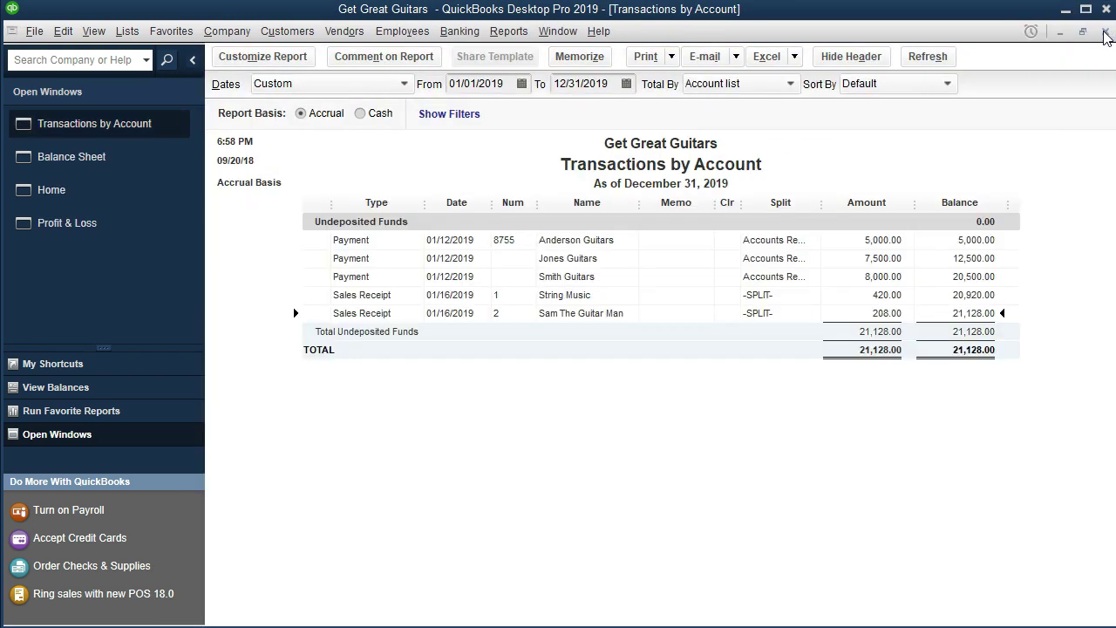
click(1104, 32)
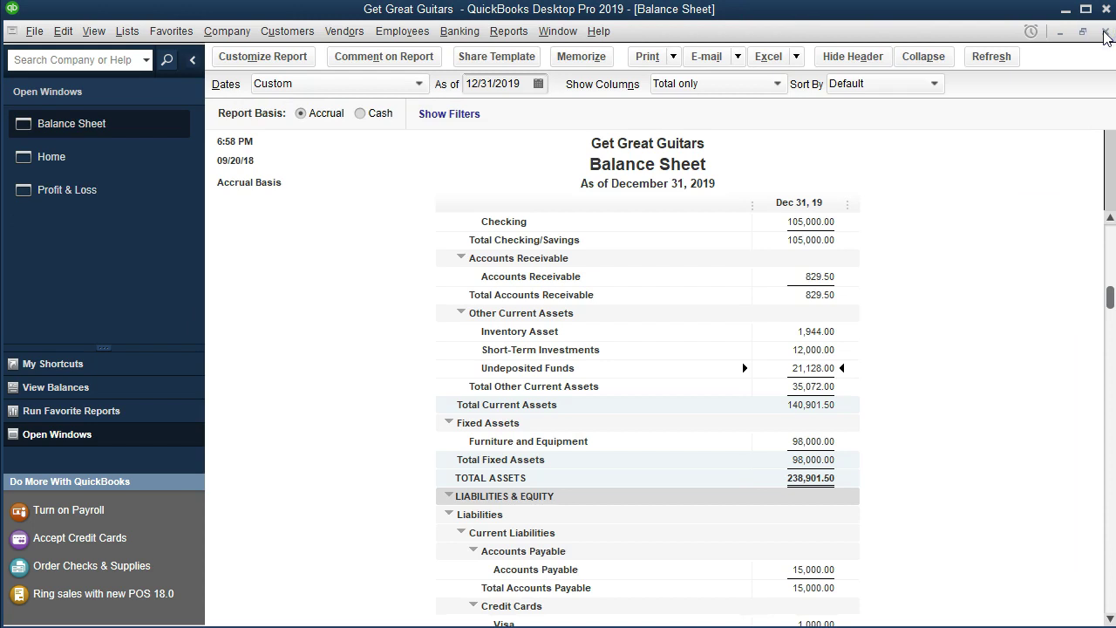
Review the transactions behind Merchandise Sales on the 2019 Profit & Loss, and return to the report
click(156, 192)
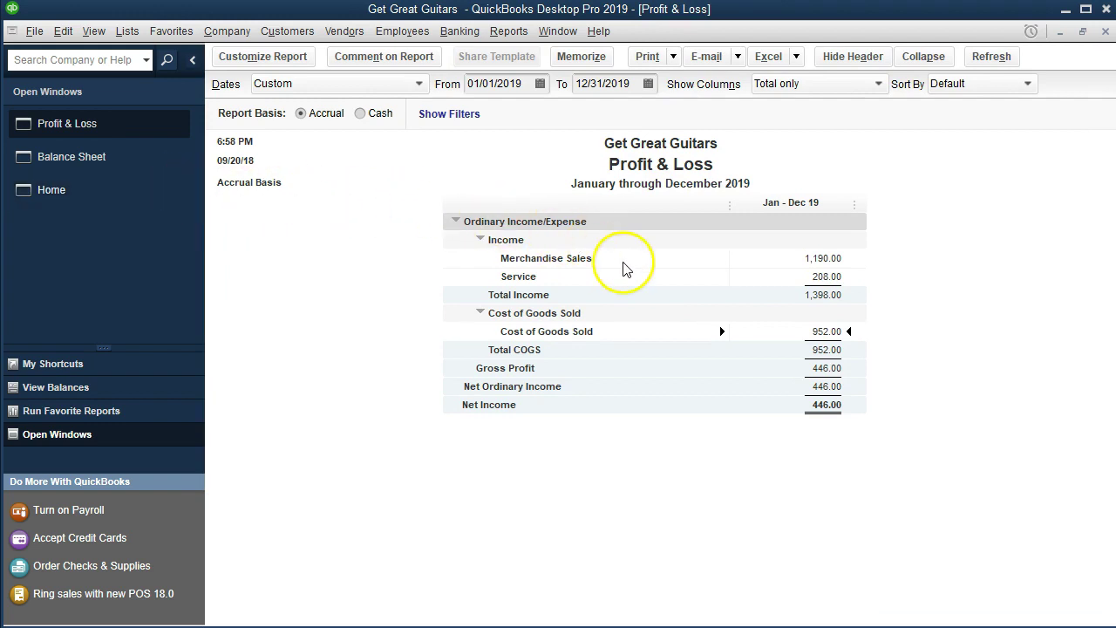
double_click(792, 256)
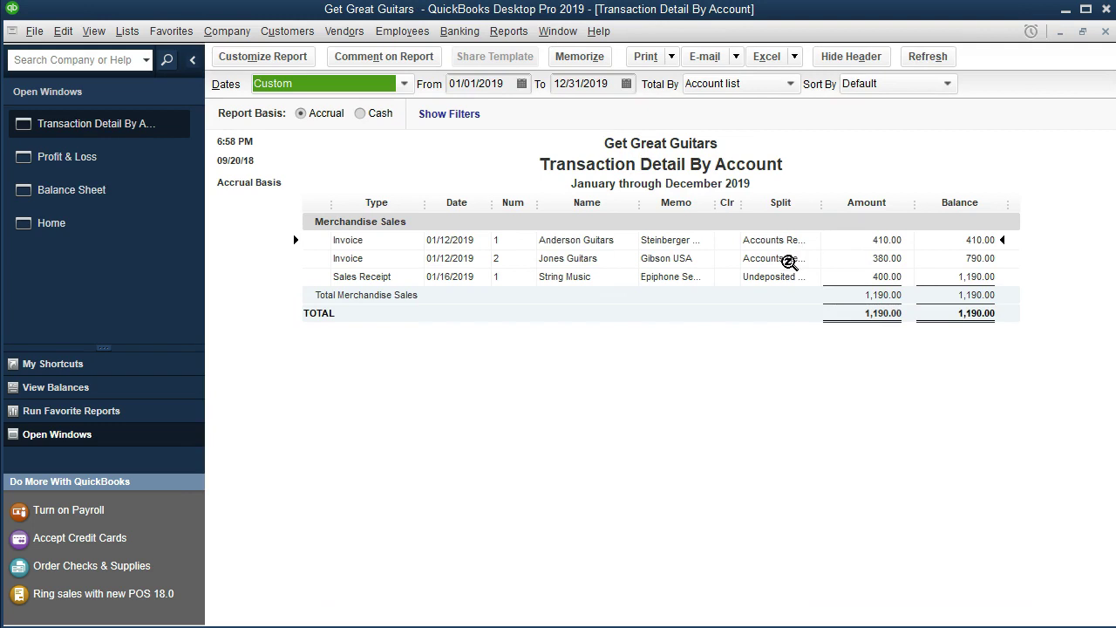
click(1105, 32)
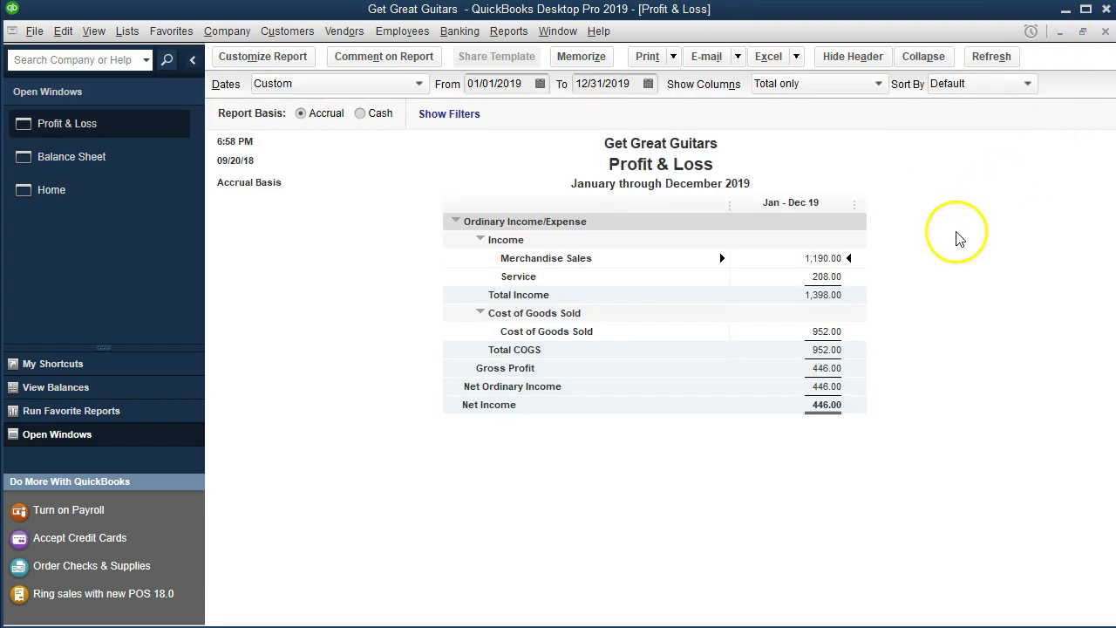
Trace the Profit & Loss Service income to the sales receipt behind the Guitar full service line, close these windows, and return to the home page
click(829, 277)
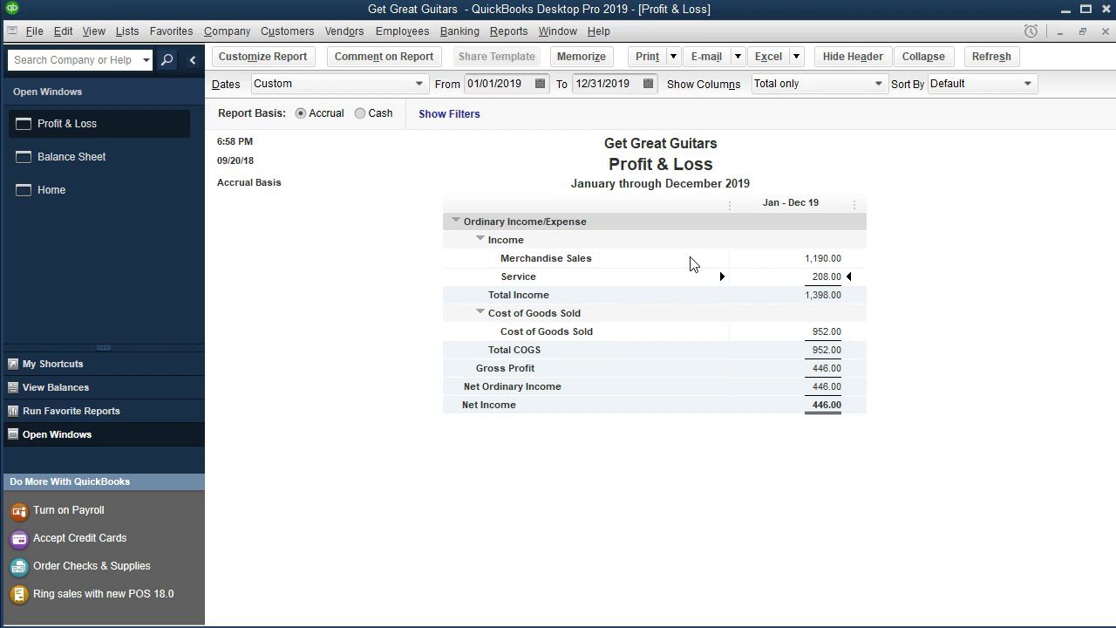
double_click(804, 278)
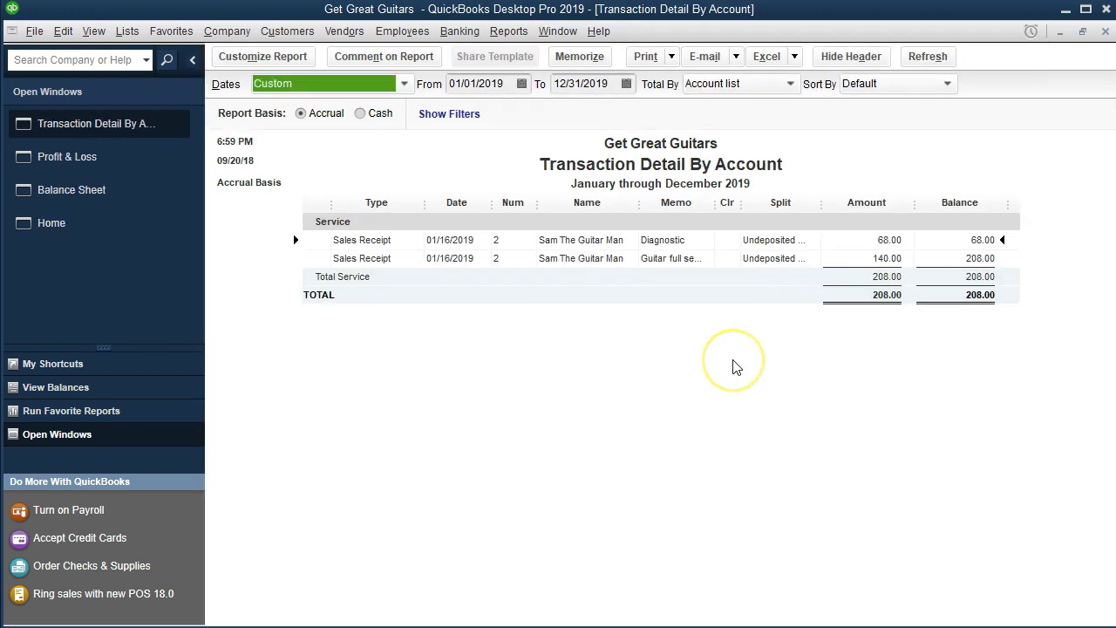
double_click(850, 260)
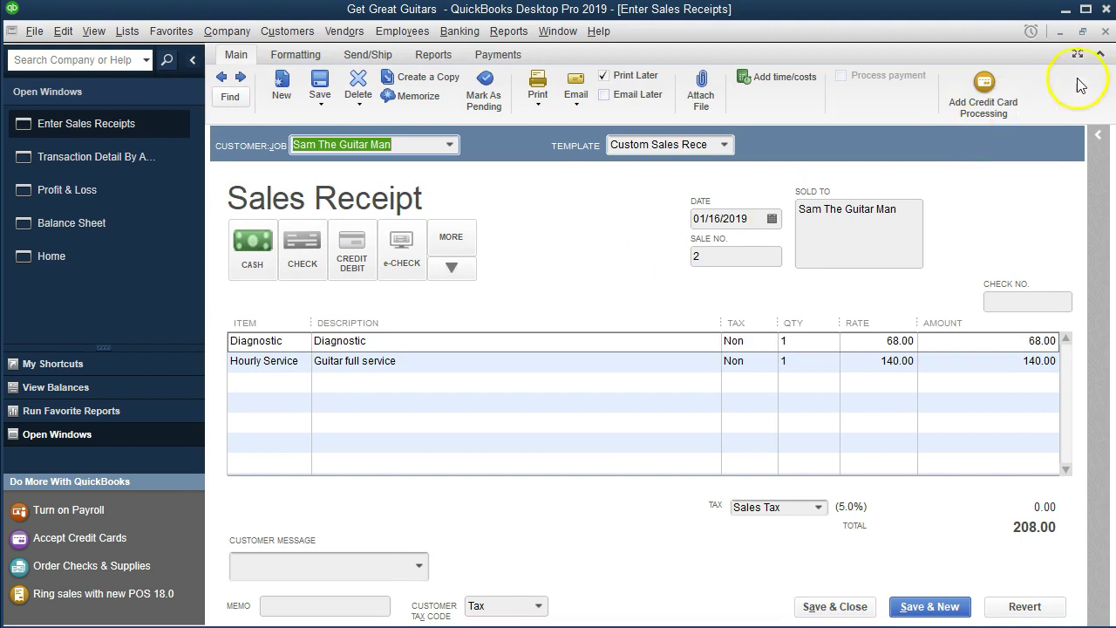
click(1106, 30)
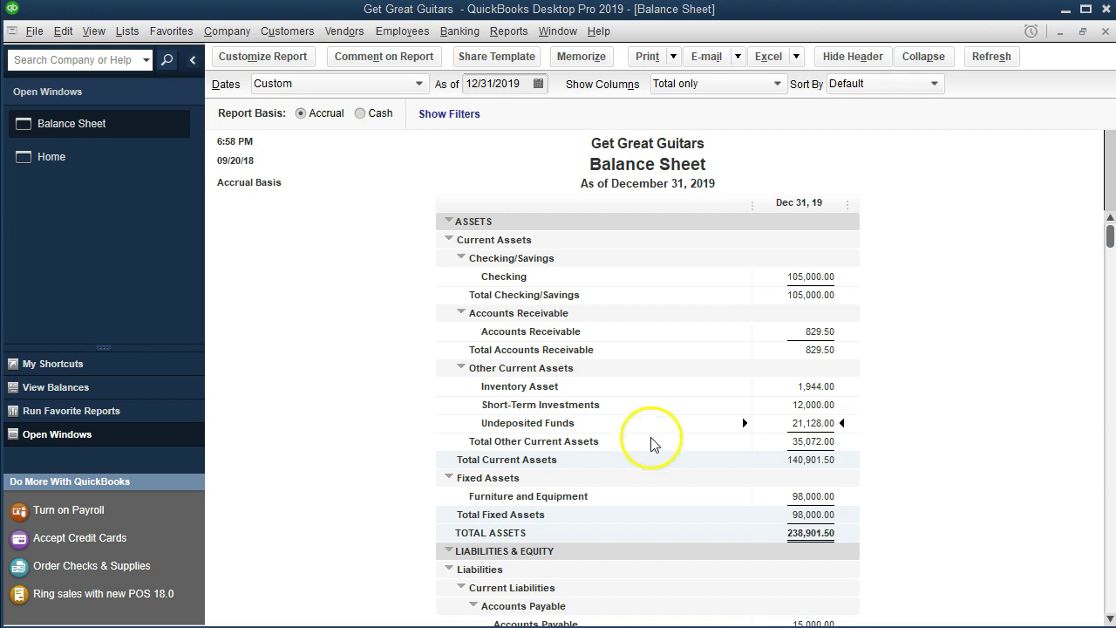
click(116, 156)
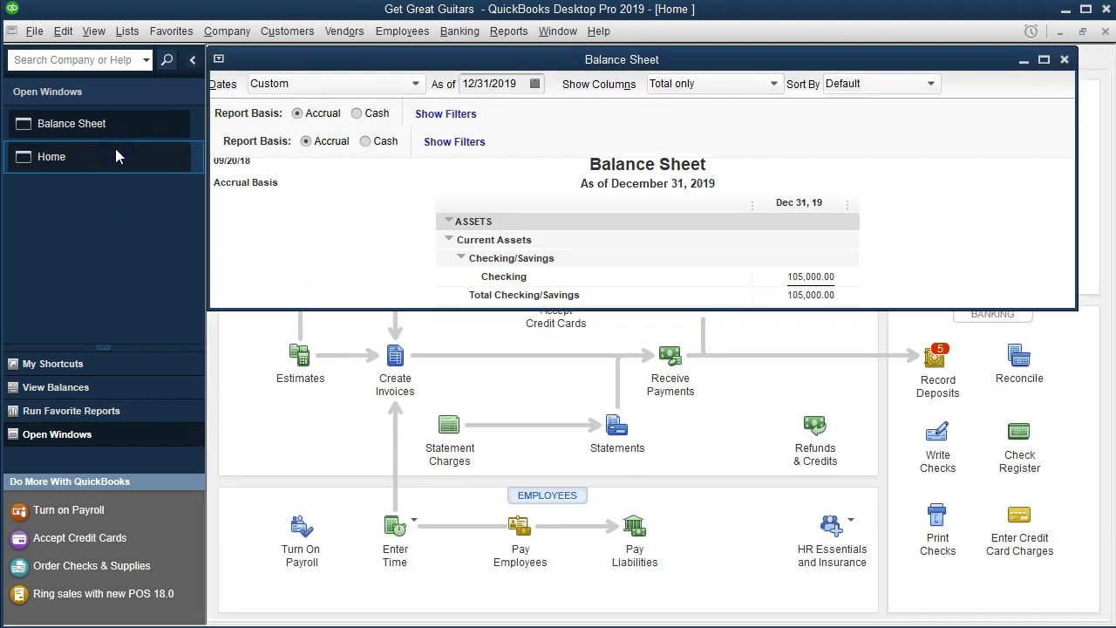